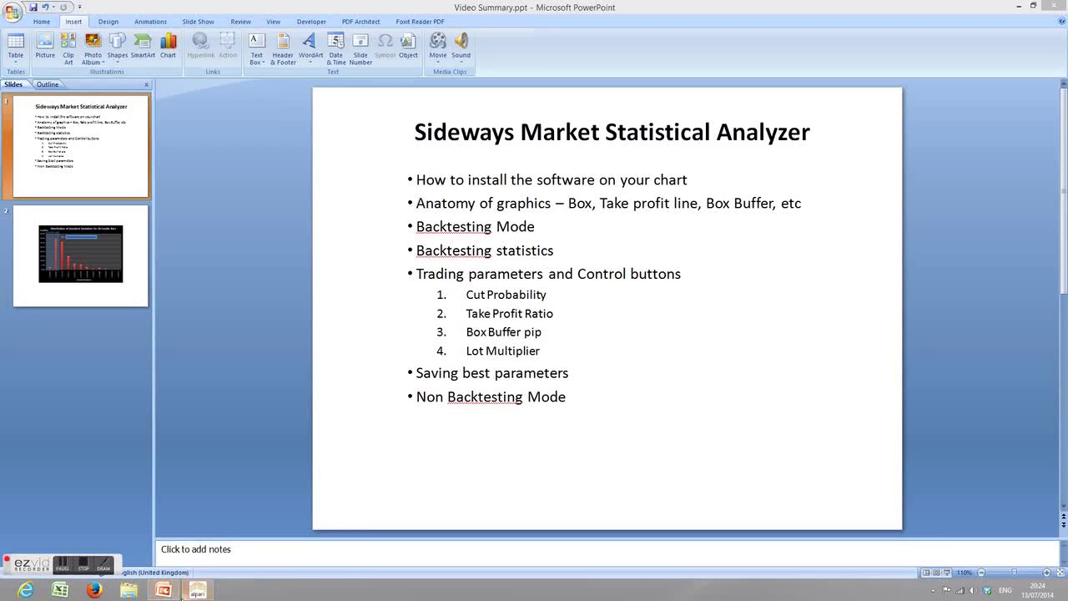
- Switch to the Alpari MT5 terminal and delete the Average Directional Movement Index and Standard Deviation indicators from the XAUUSD H1 chart
{"action": "mouse_move", "coordinate": [185, 592]}
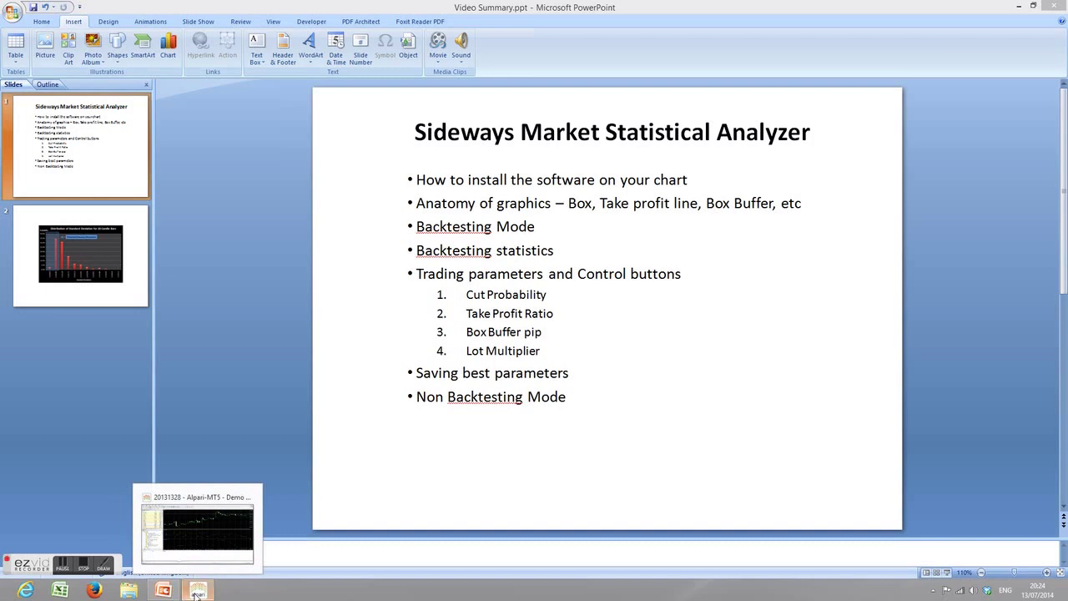
{"action": "left_click", "coordinate": [196, 590]}
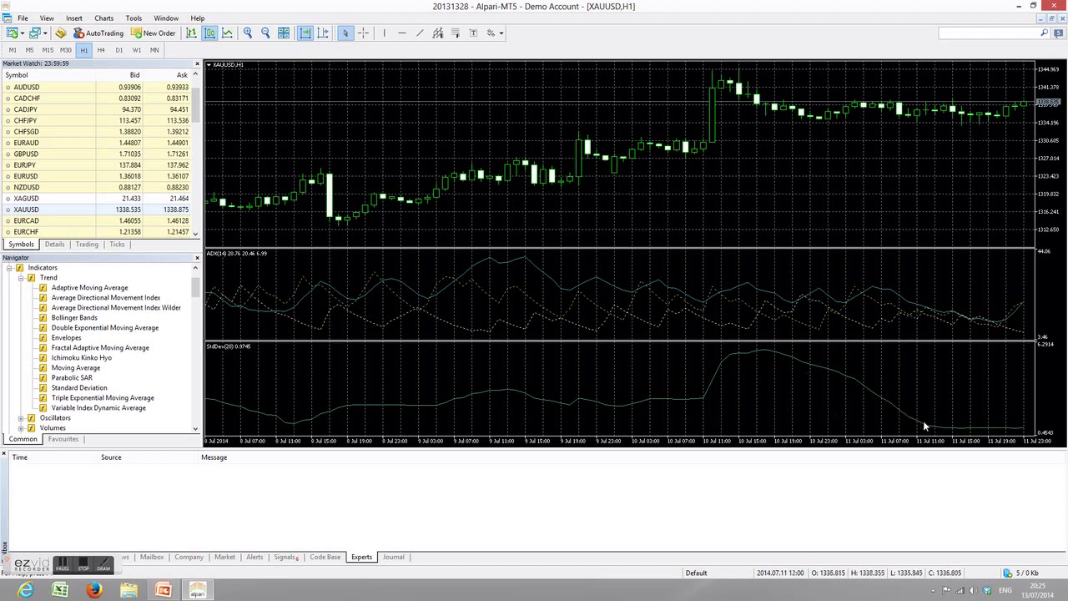
{"action": "mouse_move", "coordinate": [923, 422]}
{"action": "right_click", "coordinate": [772, 291]}
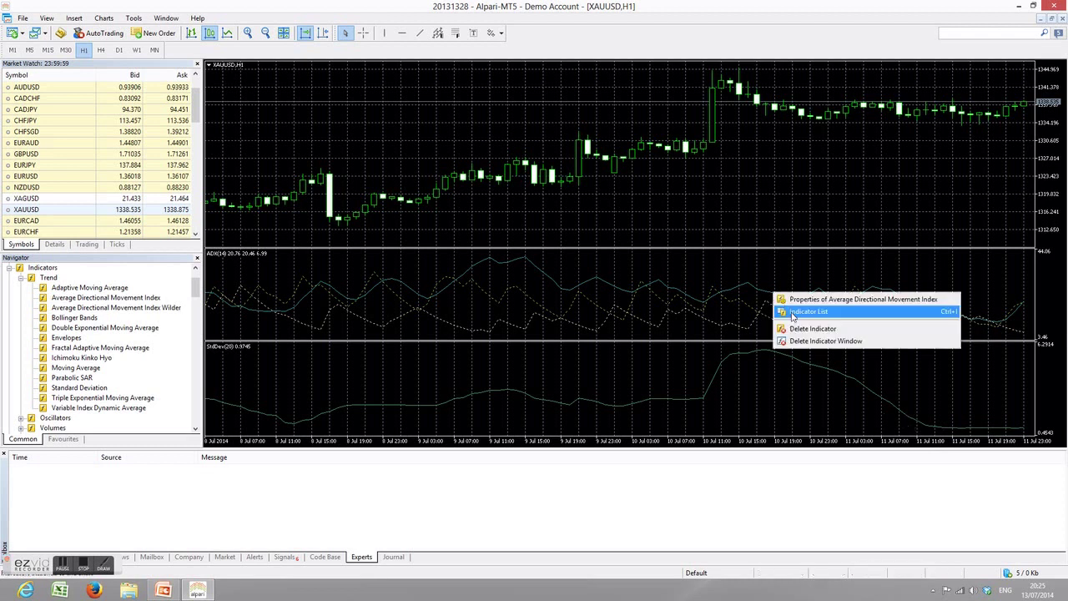
{"action": "left_click", "coordinate": [796, 327]}
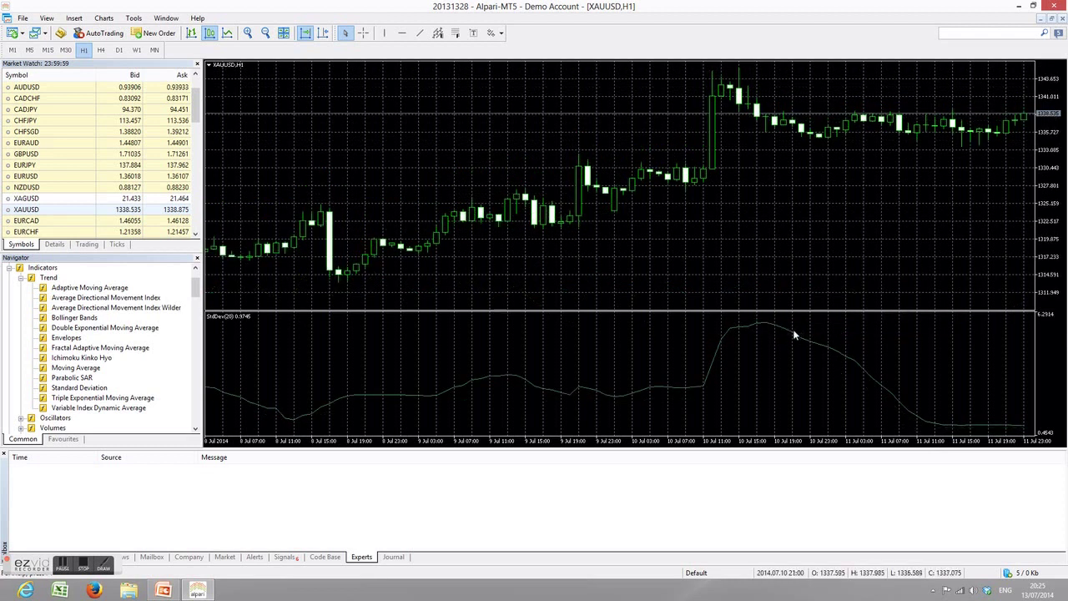
{"action": "right_click", "coordinate": [792, 332]}
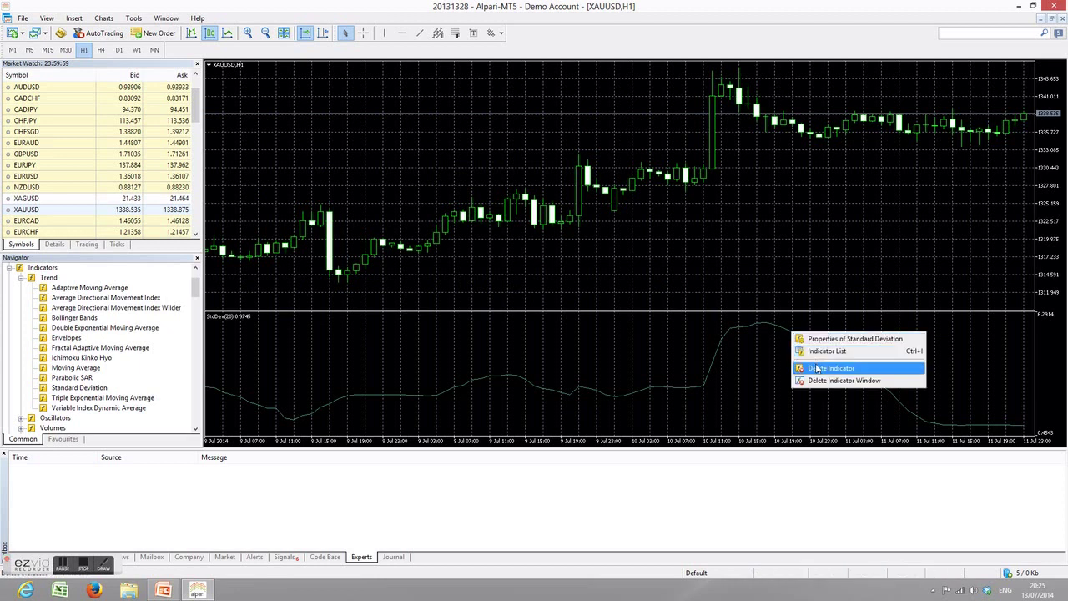
{"action": "left_click", "coordinate": [817, 367]}
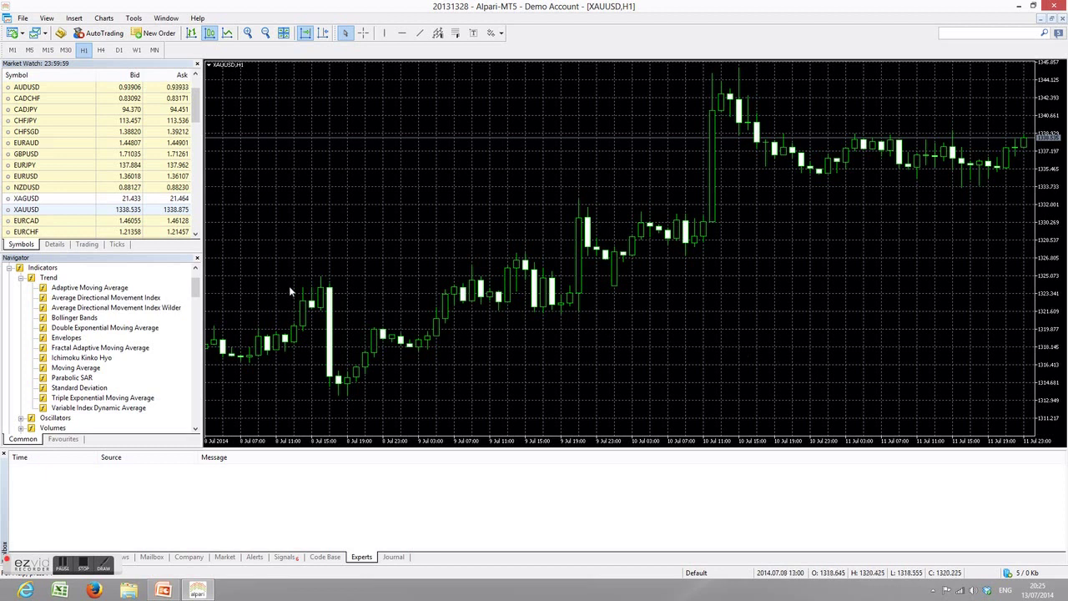
- Attach the Sideways Market Statistical Analyzer MT5 v6.5 custom indicator to the XAUUSD H1 chart with its input values as offered
{"action": "left_click_drag", "start_coordinate": [195, 288], "coordinate": [199, 328]}
{"action": "scroll", "coordinate": [166, 382], "scroll_direction": "down", "scroll_amount": 15}
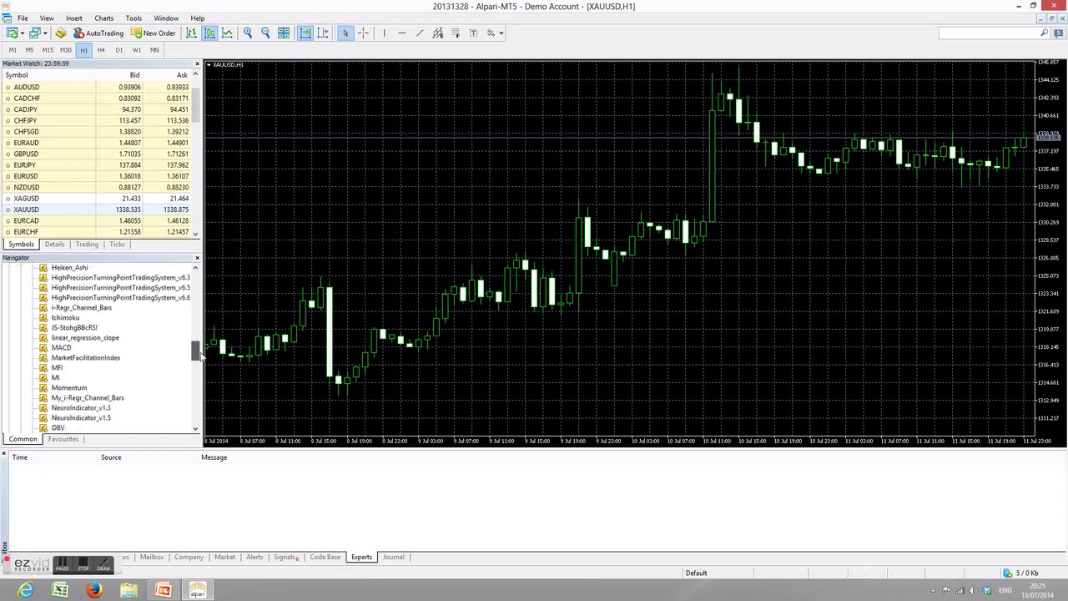
{"action": "scroll", "coordinate": [197, 371], "scroll_direction": "down", "scroll_amount": 3}
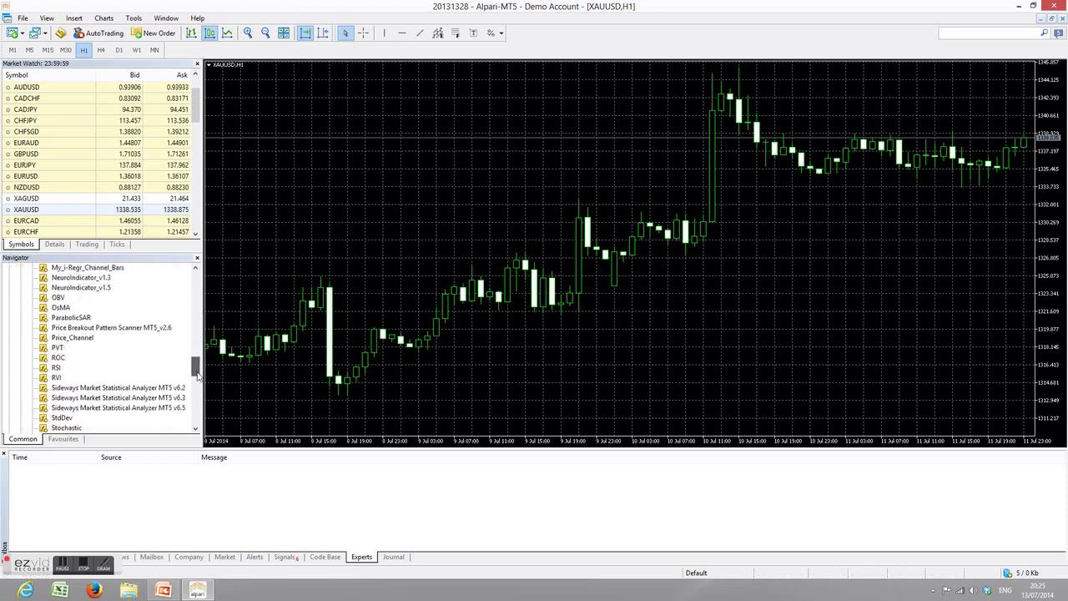
{"action": "right_click", "coordinate": [172, 349]}
{"action": "left_click", "coordinate": [197, 357]}
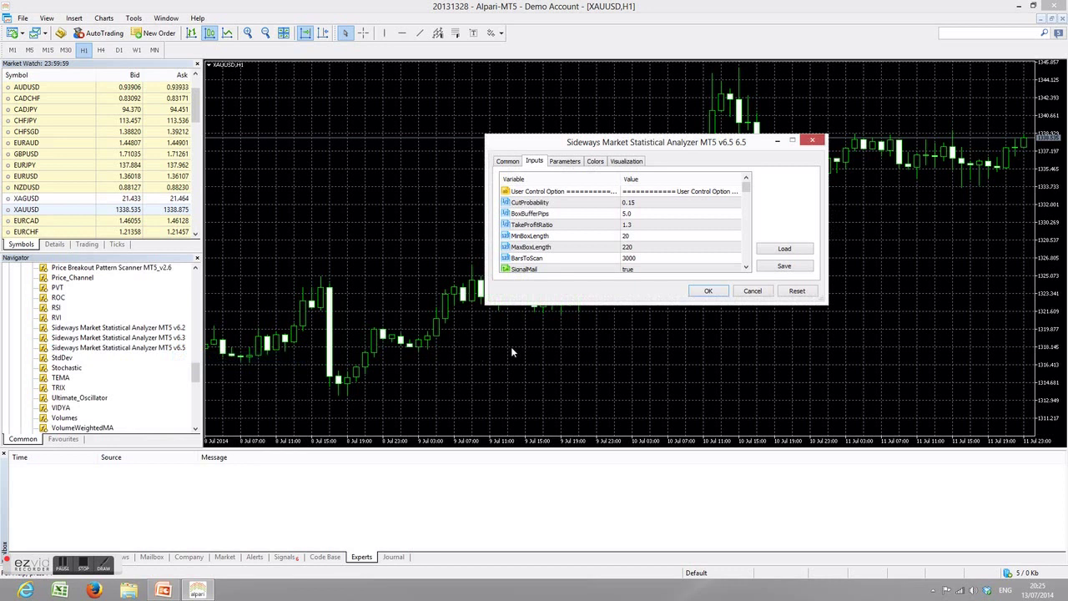
{"action": "left_click", "coordinate": [712, 292]}
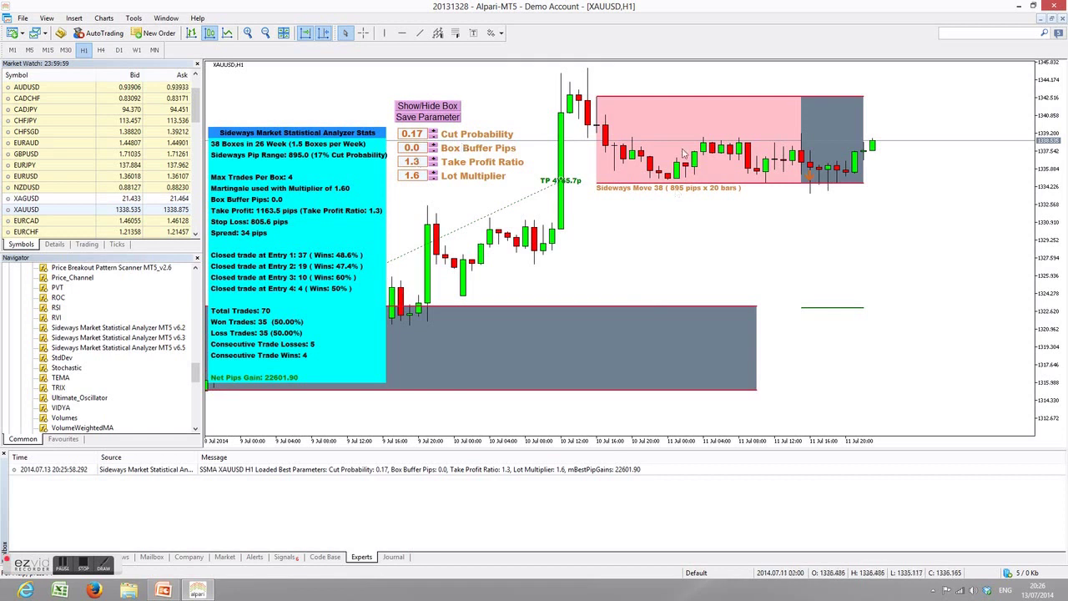
- Examine the sideways boxes and backtested trades across the XAUUSD chart history, both in overview and up close
{"action": "left_click", "coordinate": [265, 32]}
{"action": "left_click", "coordinate": [266, 33]}
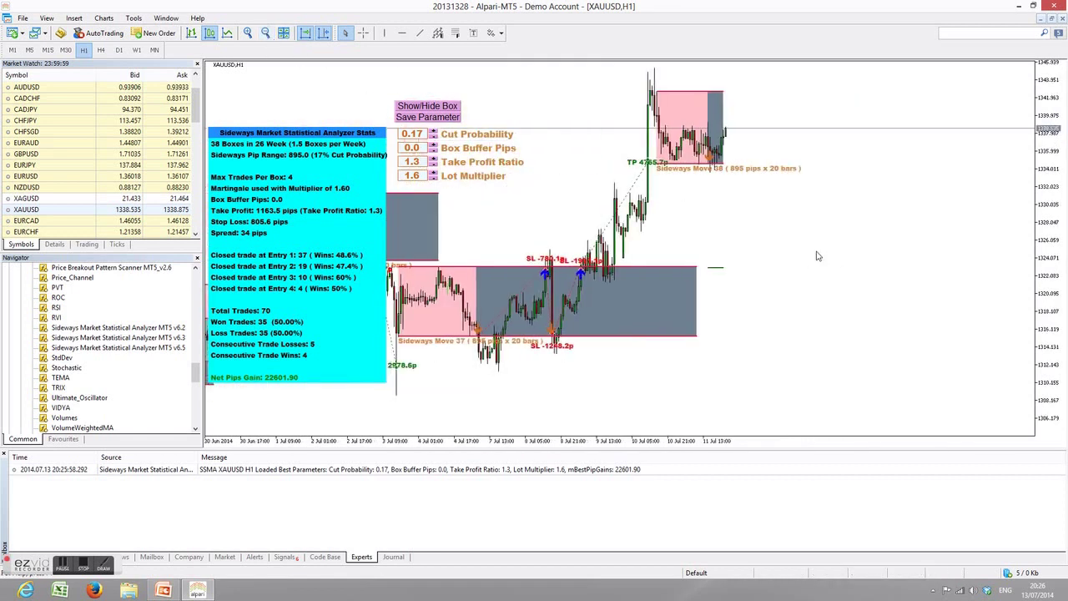
{"action": "left_click", "coordinate": [265, 33]}
{"action": "left_click", "coordinate": [265, 32]}
{"action": "left_click_drag", "start_coordinate": [448, 287], "coordinate": [526, 296]}
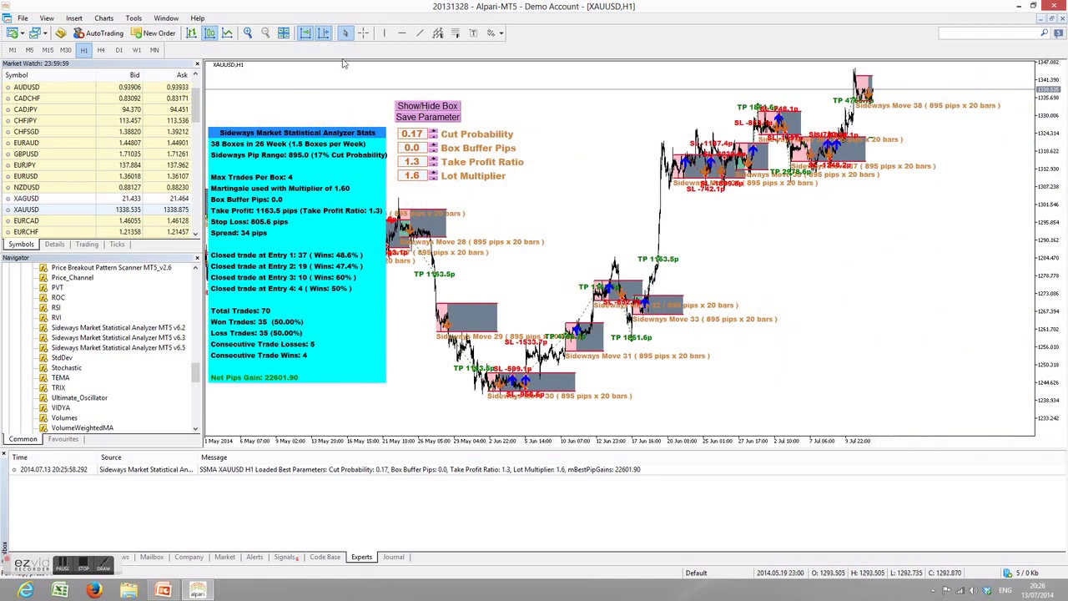
{"action": "left_click", "coordinate": [247, 32]}
{"action": "left_click", "coordinate": [247, 33]}
{"action": "left_click", "coordinate": [247, 33]}
{"action": "scroll", "coordinate": [589, 268], "scroll_direction": "down", "scroll_amount": 15}
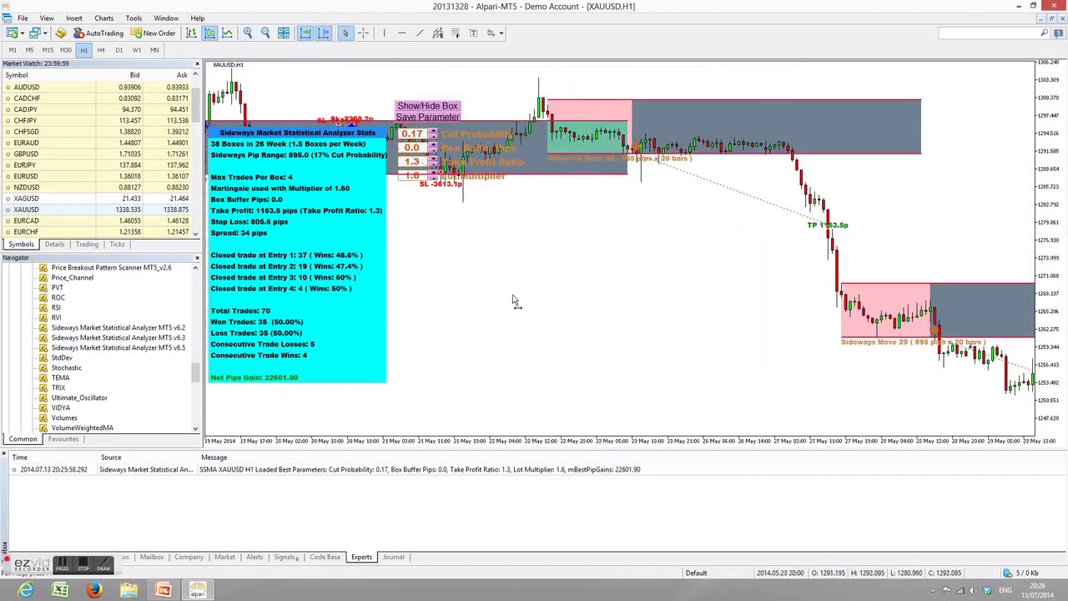
{"action": "scroll", "coordinate": [477, 324], "scroll_direction": "down", "scroll_amount": 8}
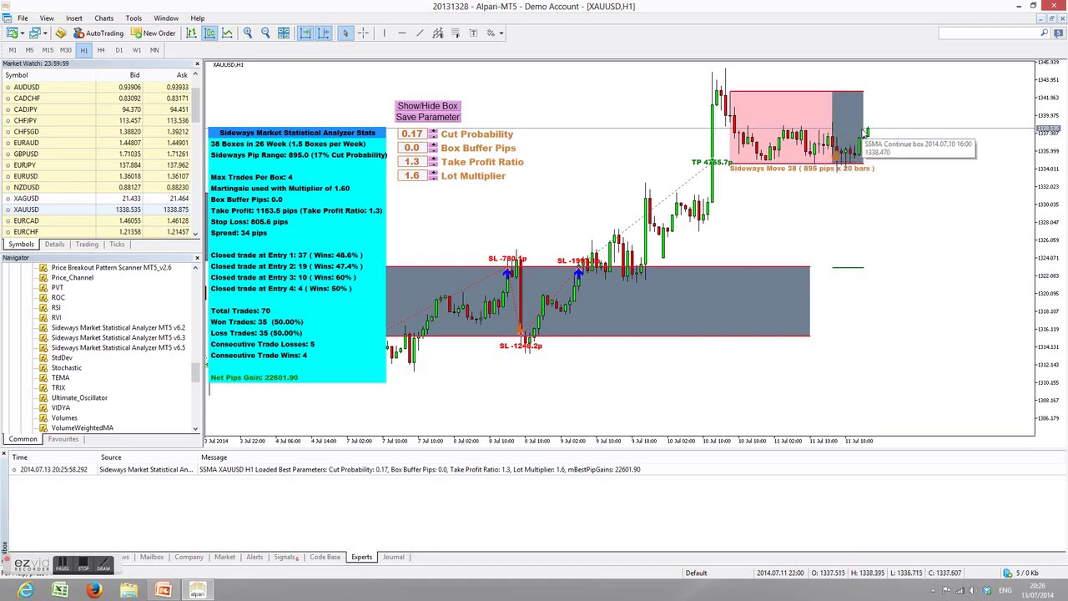
- Examine the box areas, entry arrows and take profit markings of Sideways Move 37 and Sideways Move 38
{"action": "scroll", "coordinate": [801, 209], "scroll_direction": "left", "scroll_amount": 3}
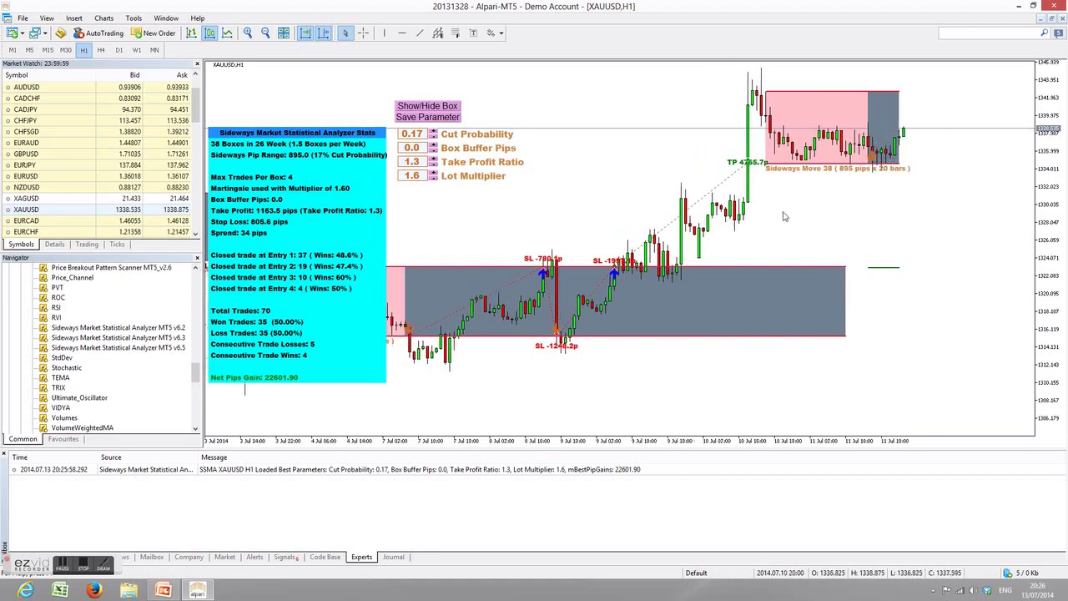
{"action": "scroll", "coordinate": [766, 227], "scroll_direction": "left", "scroll_amount": 1}
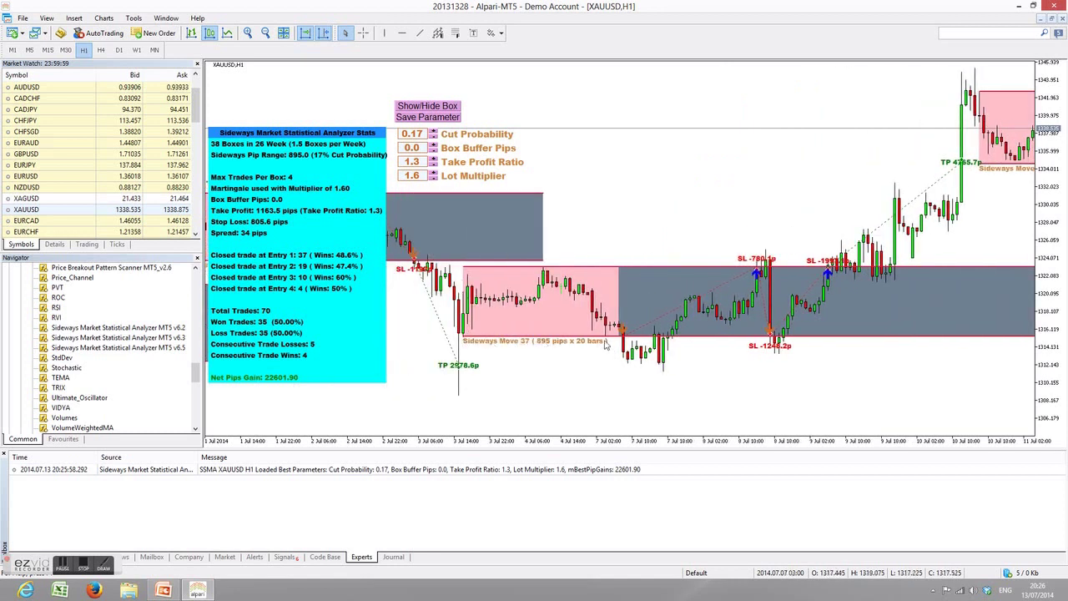
{"action": "mouse_move", "coordinate": [614, 270]}
{"action": "scroll", "coordinate": [590, 280], "scroll_direction": "down", "scroll_amount": 2}
{"action": "scroll", "coordinate": [771, 305], "scroll_direction": "down", "scroll_amount": 3}
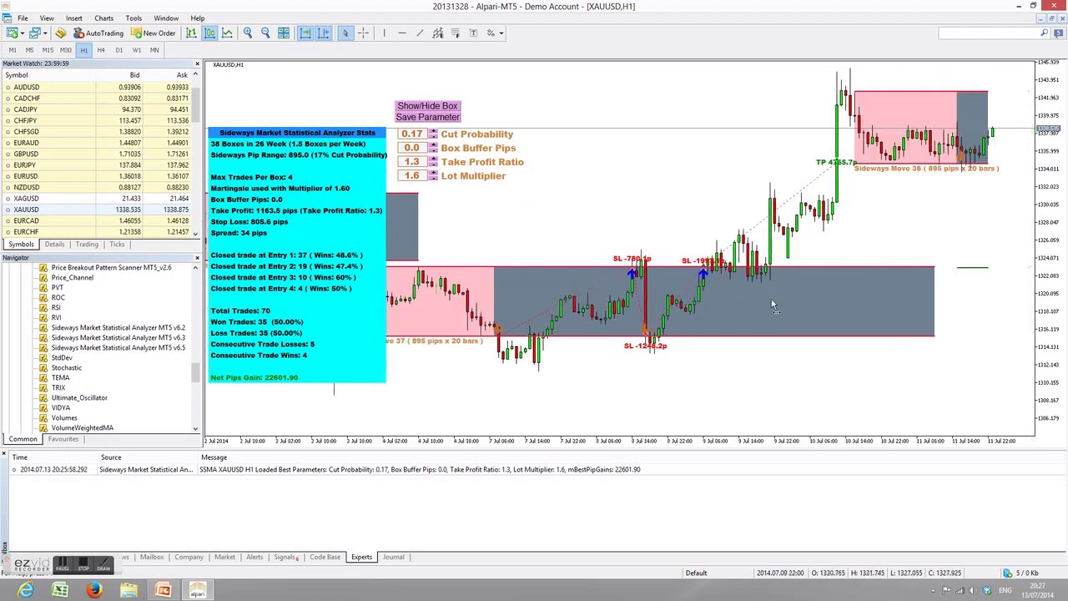
{"action": "scroll", "coordinate": [770, 304], "scroll_direction": "down", "scroll_amount": 1}
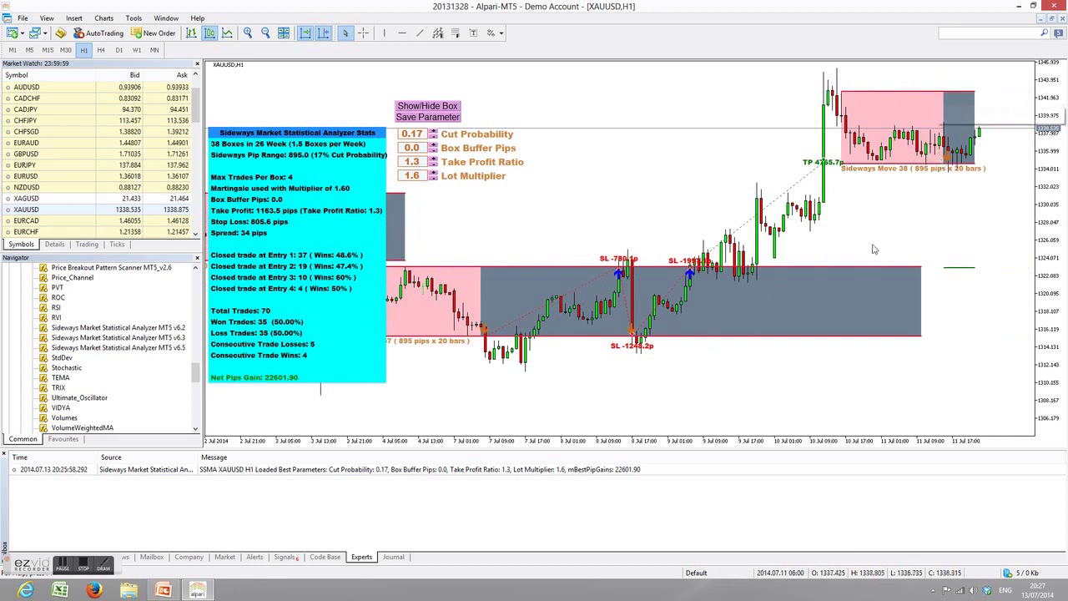
{"action": "scroll", "coordinate": [909, 317], "scroll_direction": "down", "scroll_amount": 3}
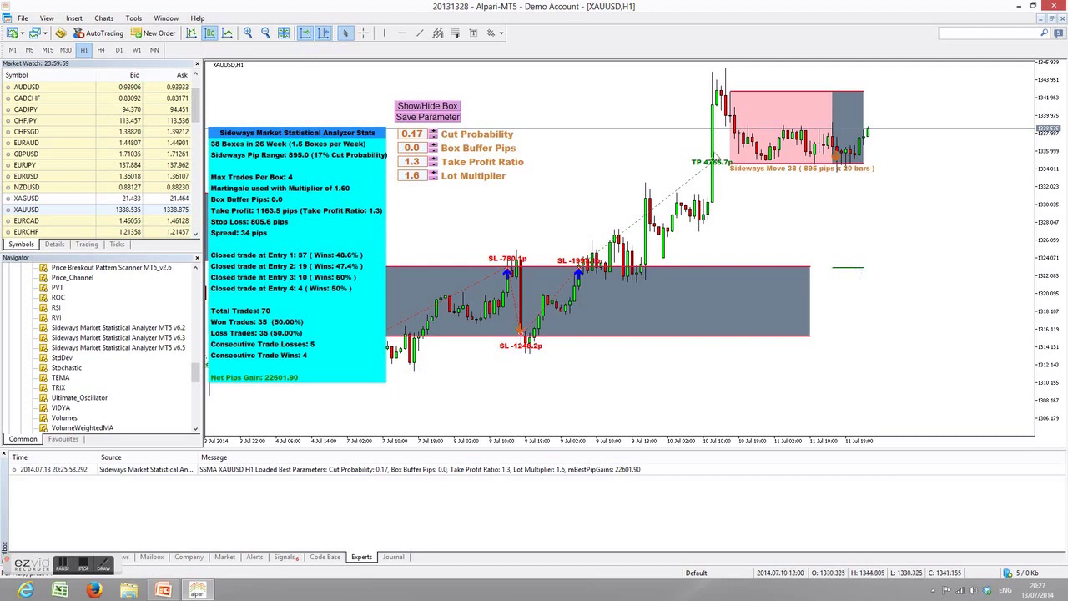
{"action": "scroll", "coordinate": [666, 246], "scroll_direction": "down", "scroll_amount": 5}
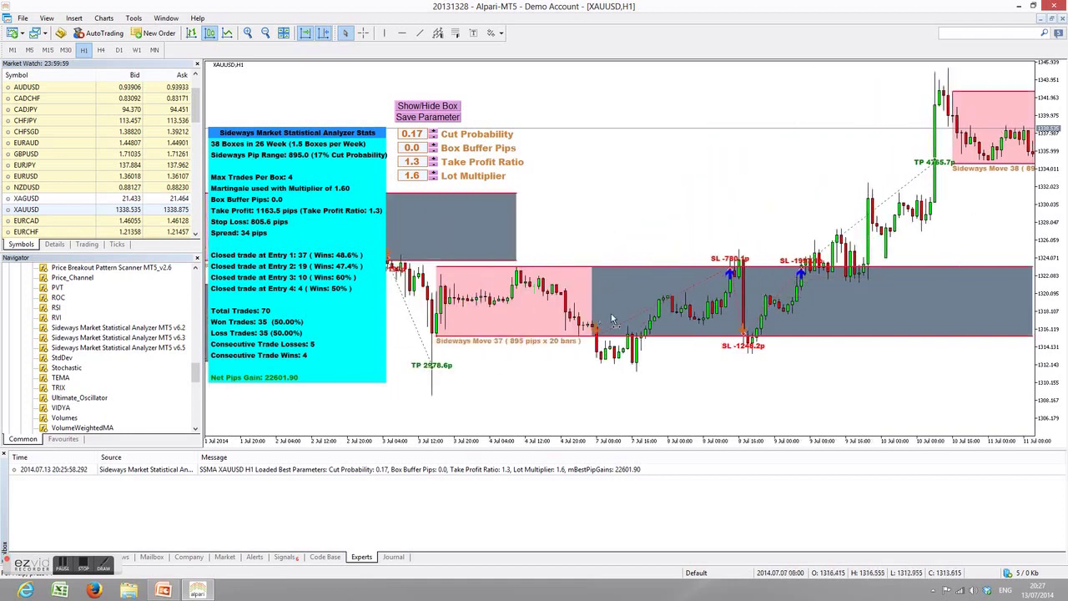
{"action": "scroll", "coordinate": [667, 289], "scroll_direction": "down", "scroll_amount": 5}
{"action": "scroll", "coordinate": [651, 289], "scroll_direction": "up", "scroll_amount": 10}
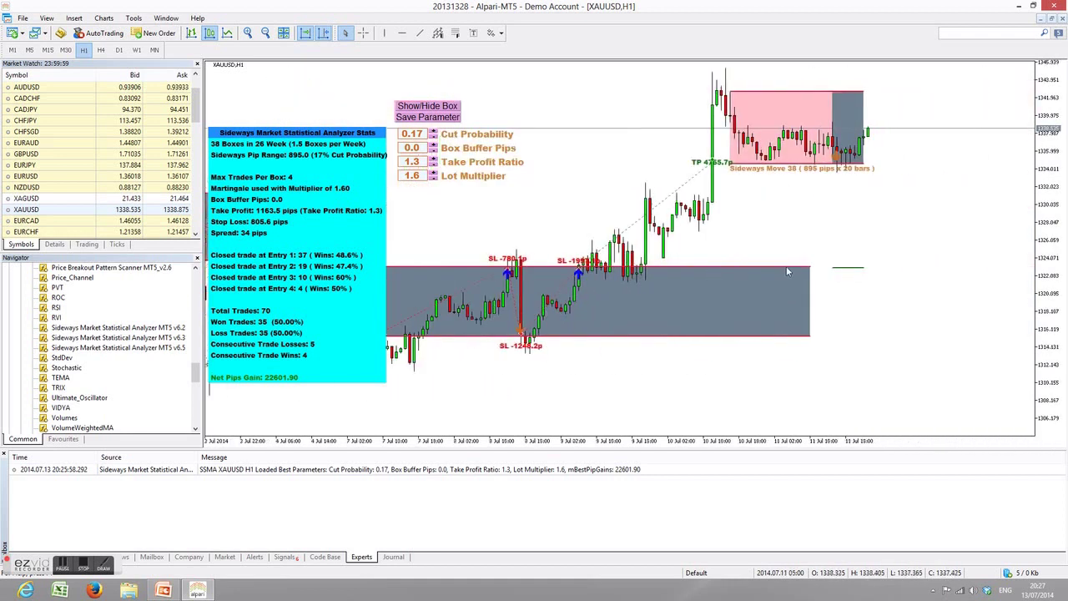
- Set ShowTakeProfitLine to false in the Sideways Market Statistical Analyzer's inputs and close the chart's indicator list
{"action": "right_click", "coordinate": [813, 216]}
{"action": "left_click", "coordinate": [851, 272]}
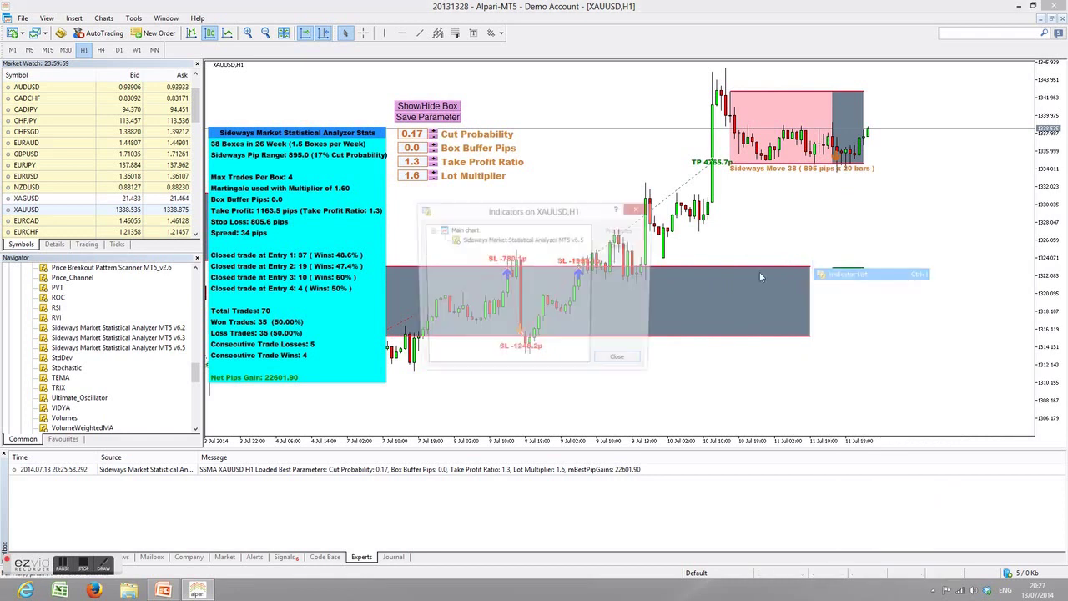
{"action": "left_click", "coordinate": [518, 240]}
{"action": "left_click", "coordinate": [632, 240]}
{"action": "scroll", "coordinate": [650, 240], "scroll_direction": "down", "scroll_amount": 6}
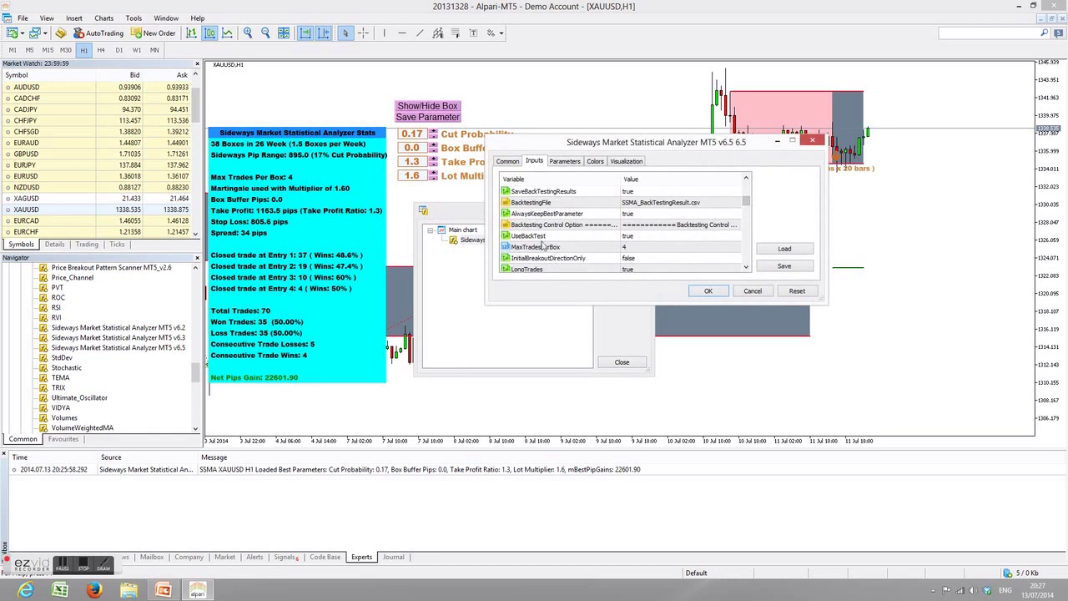
{"action": "left_click", "coordinate": [748, 212]}
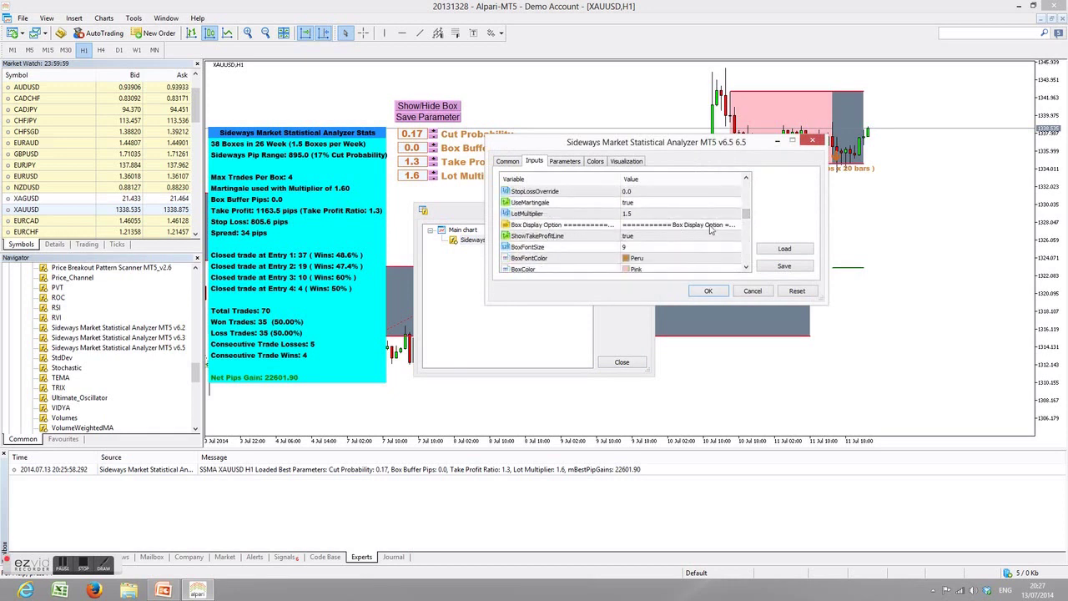
{"action": "left_click", "coordinate": [659, 238]}
{"action": "left_click", "coordinate": [659, 238]}
{"action": "left_click", "coordinate": [667, 252]}
{"action": "left_click", "coordinate": [708, 291]}
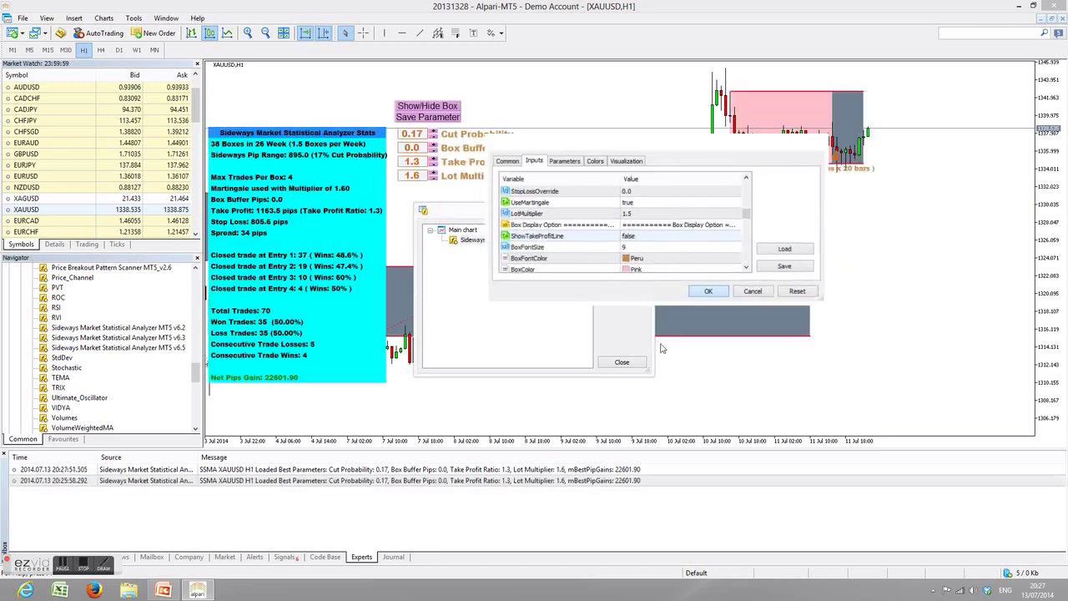
{"action": "left_click", "coordinate": [631, 367]}
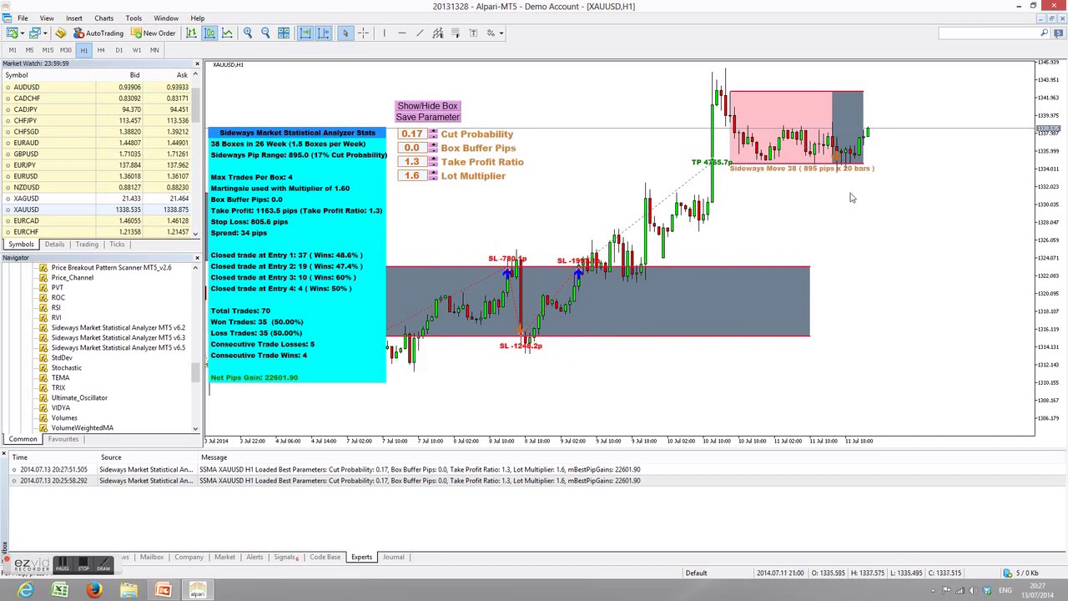
- Set ShowTakeProfitLine back to true in the inputs of the Sideways Market Statistical Analyzer
{"action": "right_click", "coordinate": [807, 195]}
{"action": "left_click", "coordinate": [840, 255]}
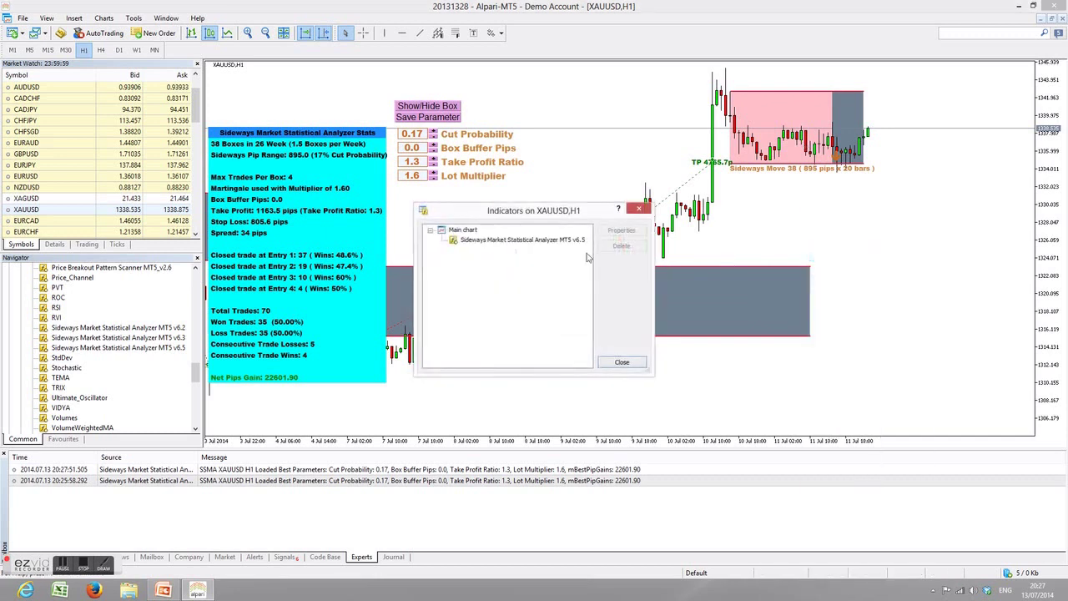
{"action": "left_click", "coordinate": [621, 230]}
{"action": "left_click_drag", "start_coordinate": [745, 188], "coordinate": [742, 215]}
{"action": "left_click", "coordinate": [667, 215]}
{"action": "left_click", "coordinate": [667, 215]}
{"action": "left_click", "coordinate": [658, 233]}
{"action": "left_click", "coordinate": [707, 290]}
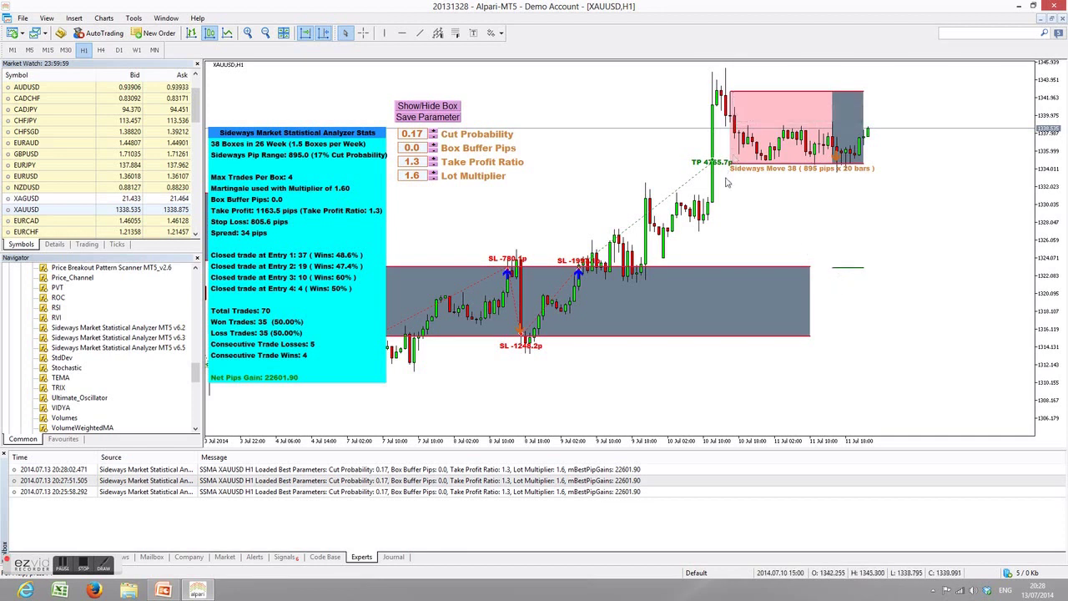
- Examine the backtested trade sequence around Sideways Move 37, including its entries, stop losses and take profit
{"action": "left_click_drag", "start_coordinate": [716, 193], "coordinate": [830, 208]}
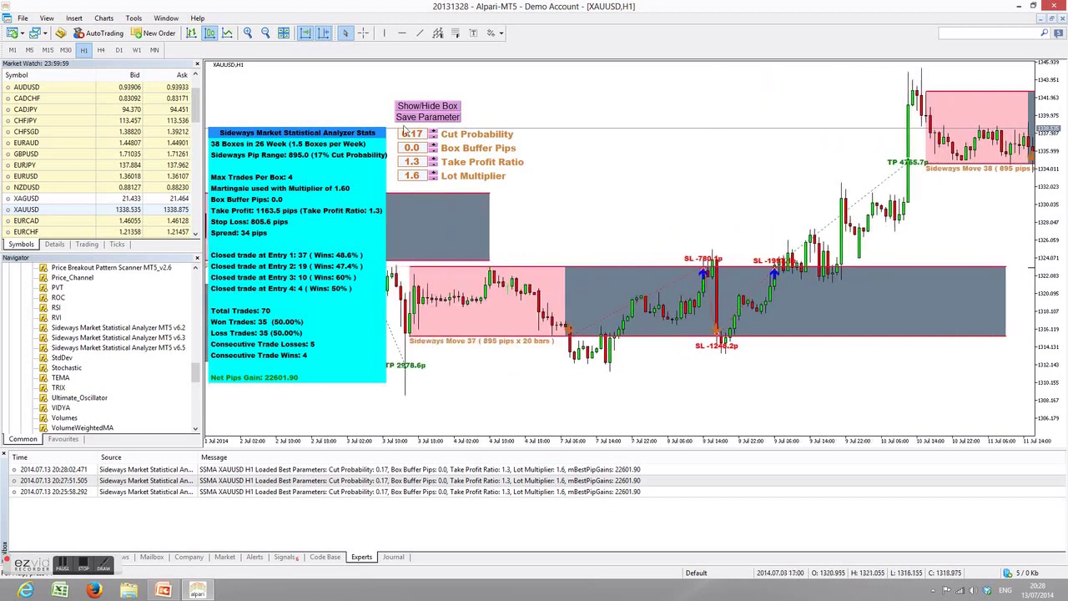
{"action": "scroll", "coordinate": [381, 134], "scroll_direction": "down", "scroll_amount": 5}
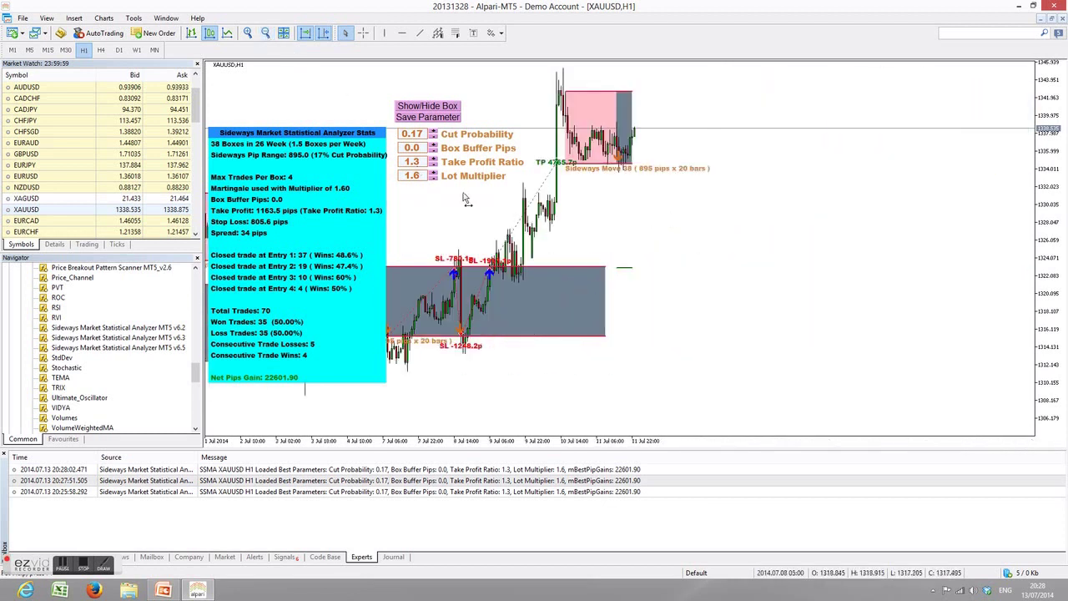
{"action": "scroll", "coordinate": [593, 277], "scroll_direction": "up", "scroll_amount": 5}
{"action": "left_click", "coordinate": [247, 33]}
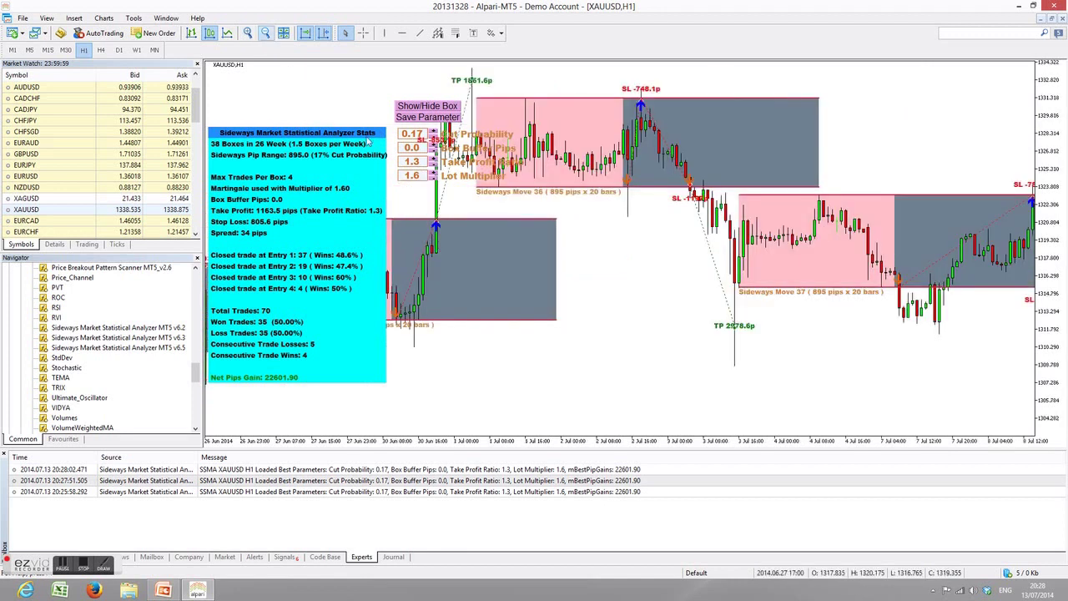
{"action": "scroll", "coordinate": [617, 290], "scroll_direction": "up", "scroll_amount": 5}
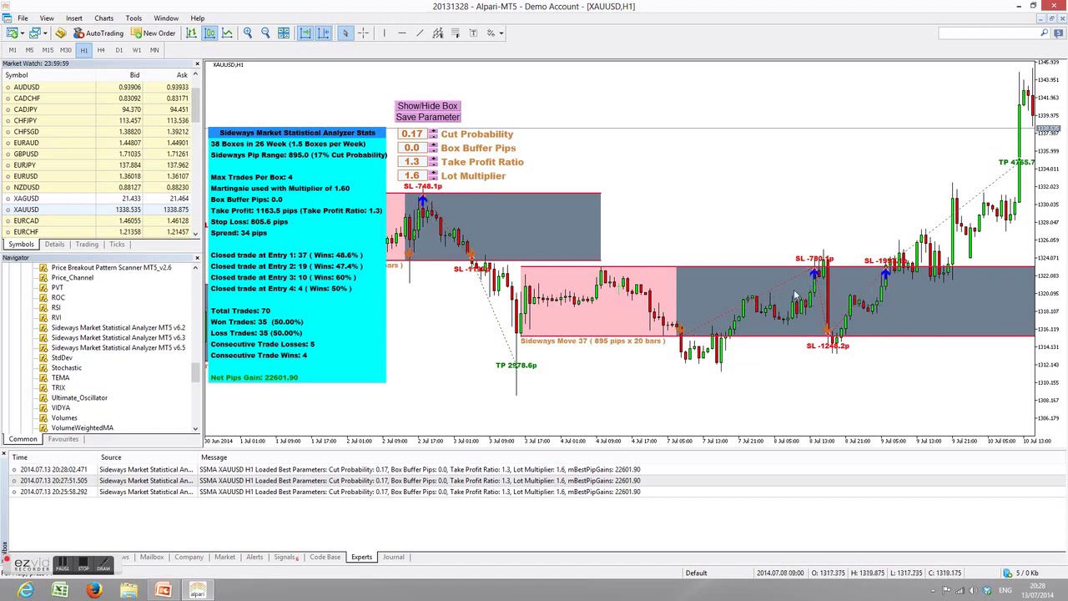
{"action": "scroll", "coordinate": [775, 334], "scroll_direction": "down", "scroll_amount": 3}
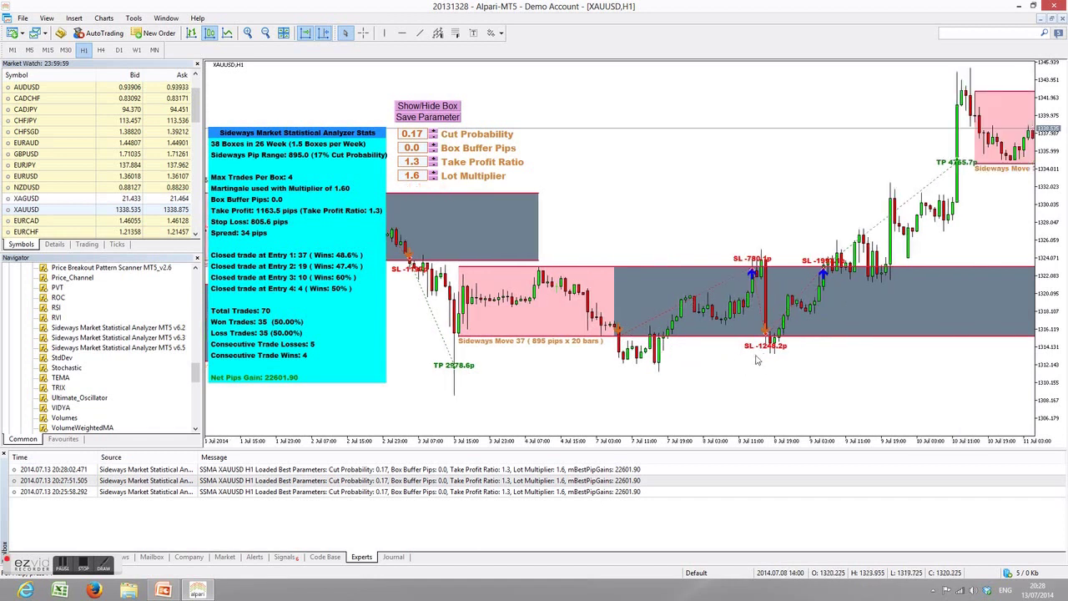
{"action": "scroll", "coordinate": [807, 308], "scroll_direction": "down", "scroll_amount": 7}
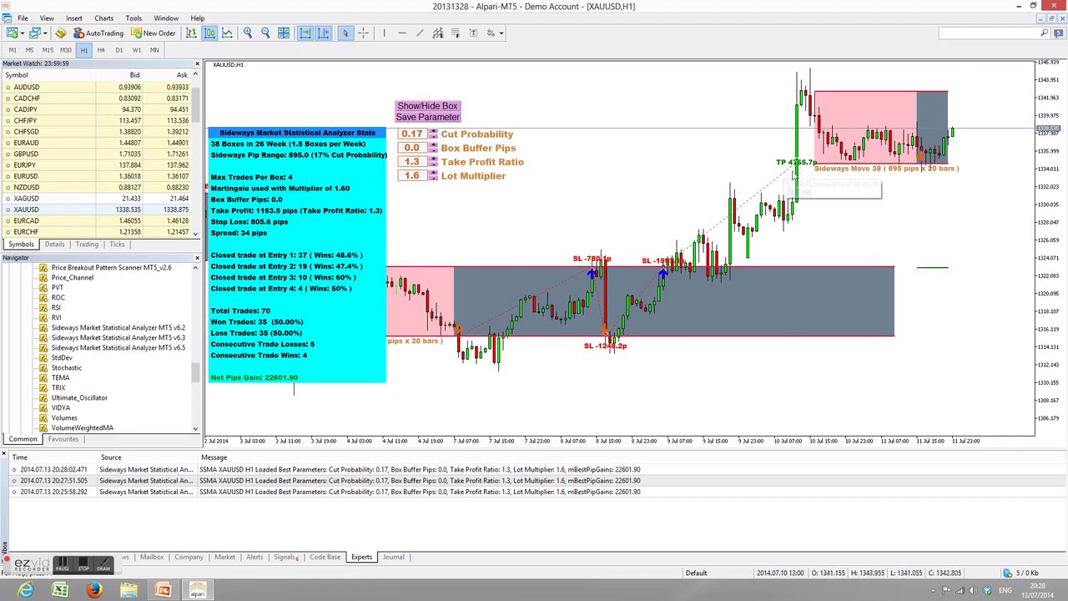
{"action": "scroll", "coordinate": [687, 225], "scroll_direction": "up", "scroll_amount": 3}
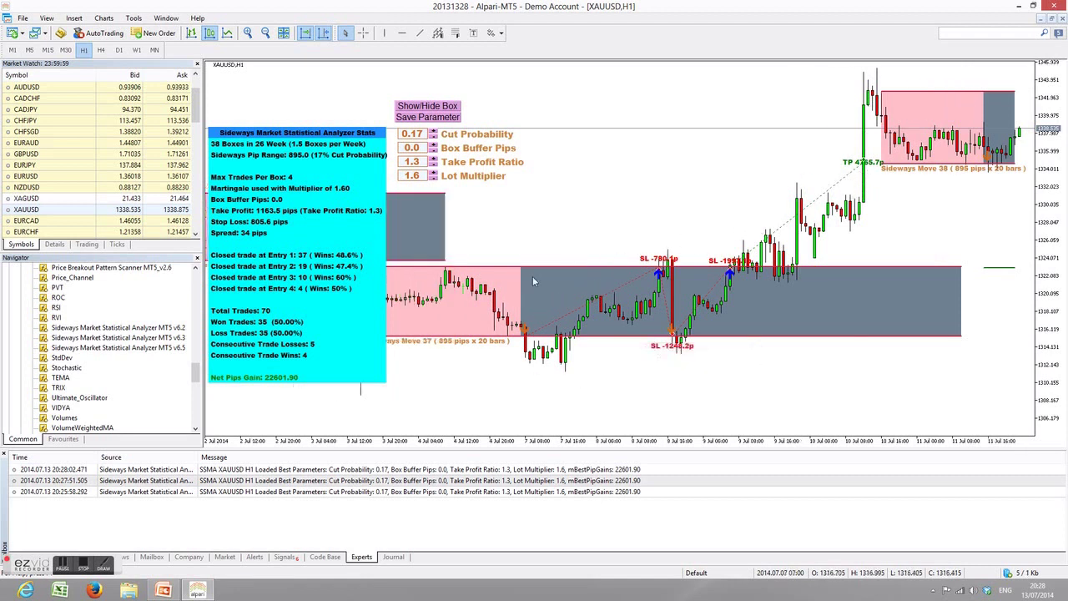
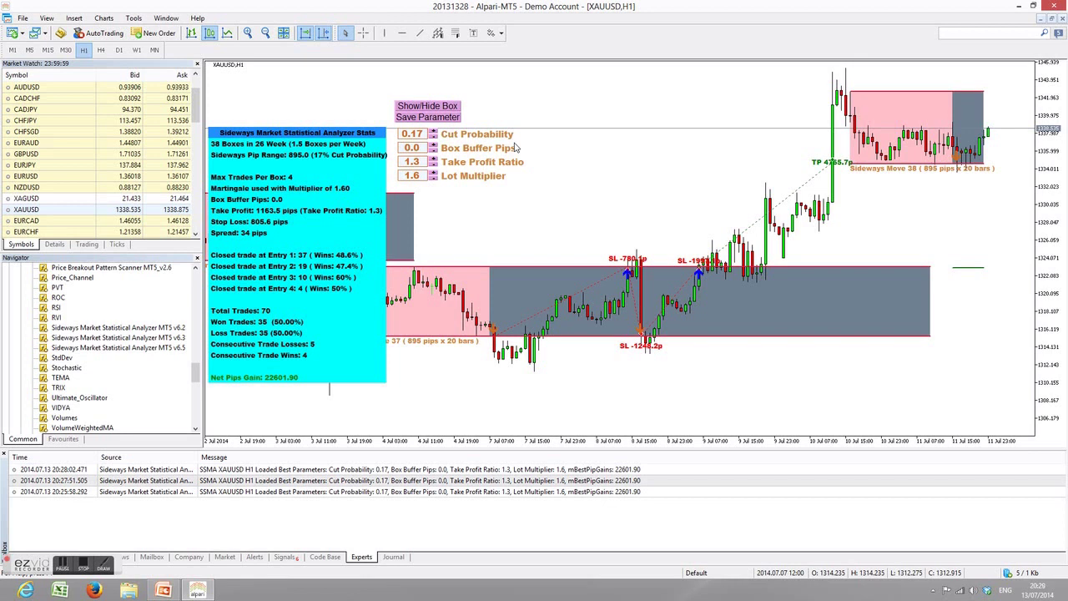
- Switch to PowerPoint to view the standard deviation distribution slide for 20 candle bars, and return to the MetaTrader chart
{"action": "left_click", "coordinate": [162, 590]}
{"action": "left_click", "coordinate": [100, 264]}
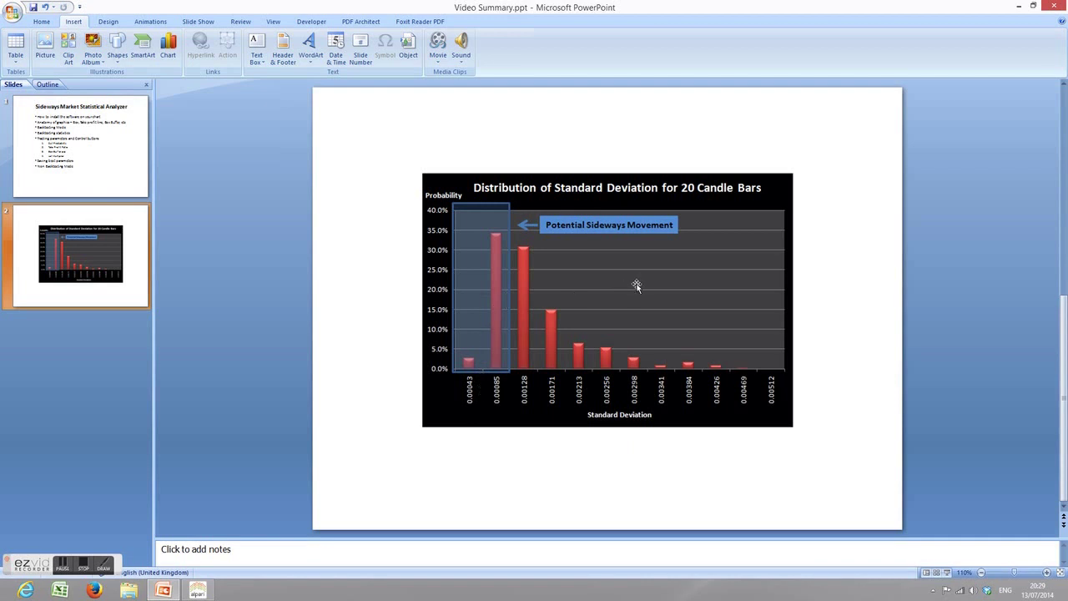
{"action": "left_click", "coordinate": [198, 590]}
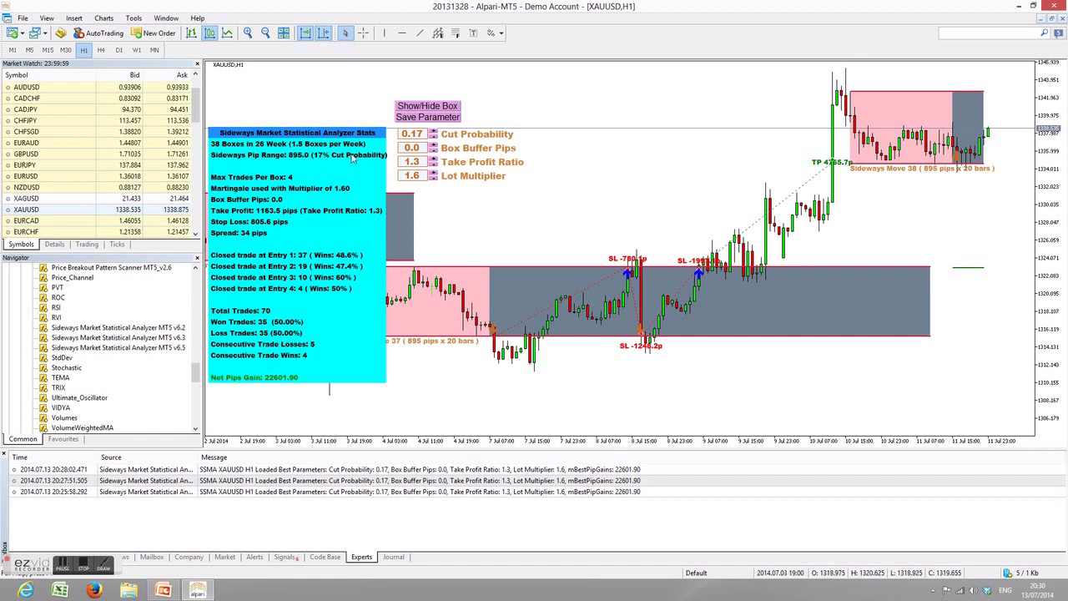
- Lower the analyzer's Cut Probability in single increments to 0.12
{"action": "left_click", "coordinate": [432, 138]}
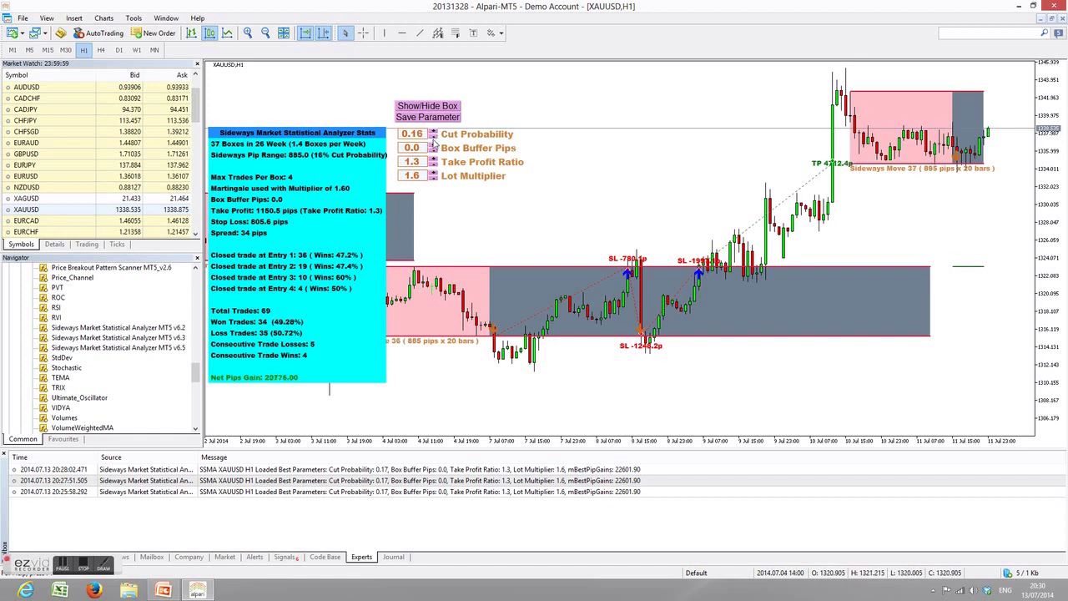
{"action": "left_click", "coordinate": [433, 137]}
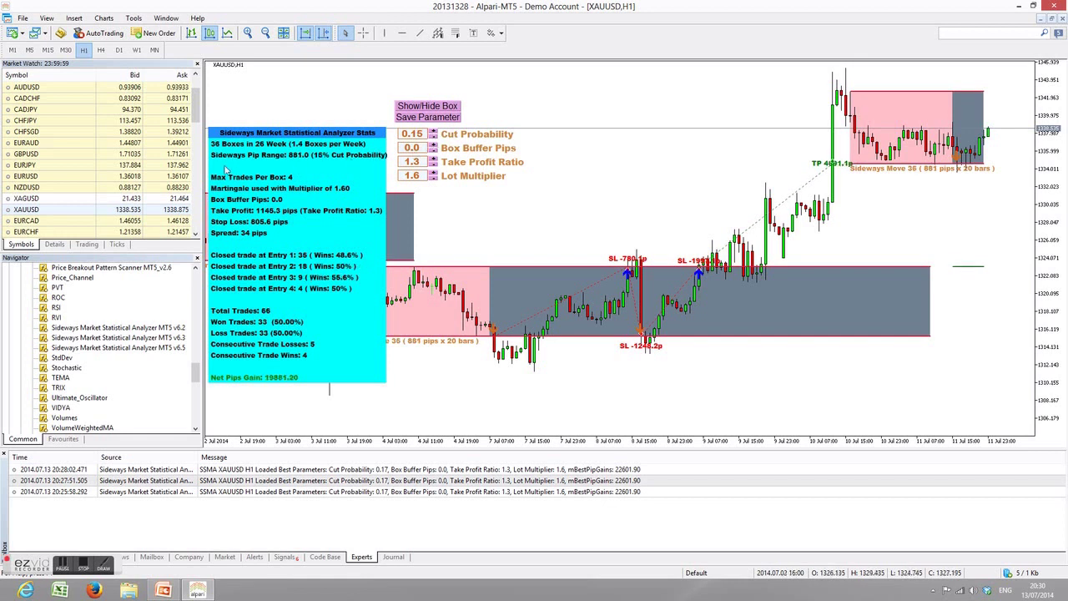
{"action": "left_click", "coordinate": [433, 138]}
{"action": "left_click", "coordinate": [433, 137]}
{"action": "left_click", "coordinate": [433, 137]}
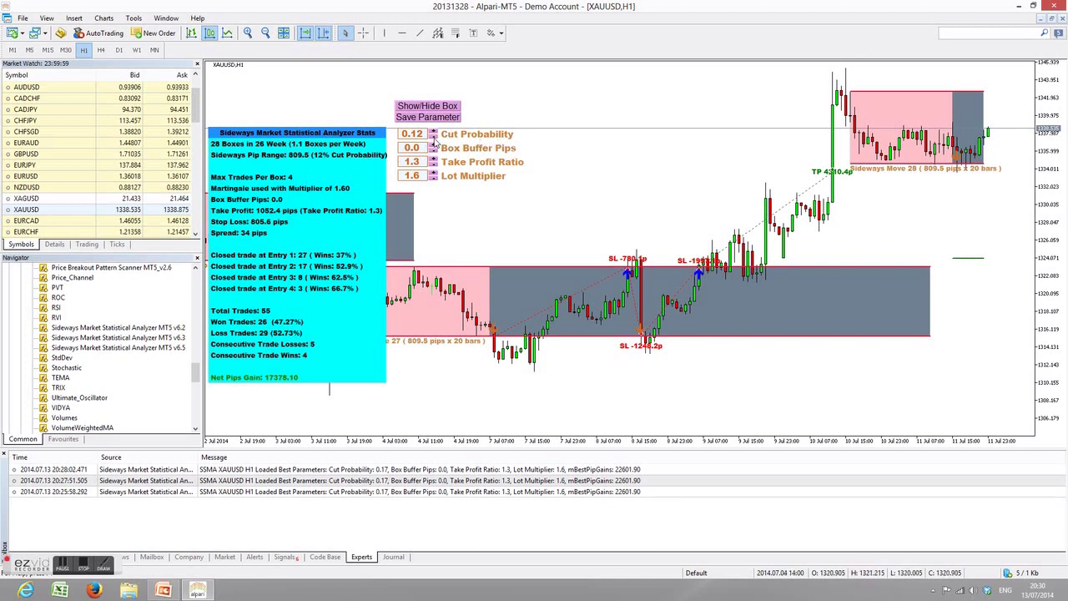
- Raise the analyzer's Cut Probability back to 0.17
{"action": "left_click", "coordinate": [433, 131]}
{"action": "left_click", "coordinate": [433, 132]}
{"action": "left_click", "coordinate": [433, 131]}
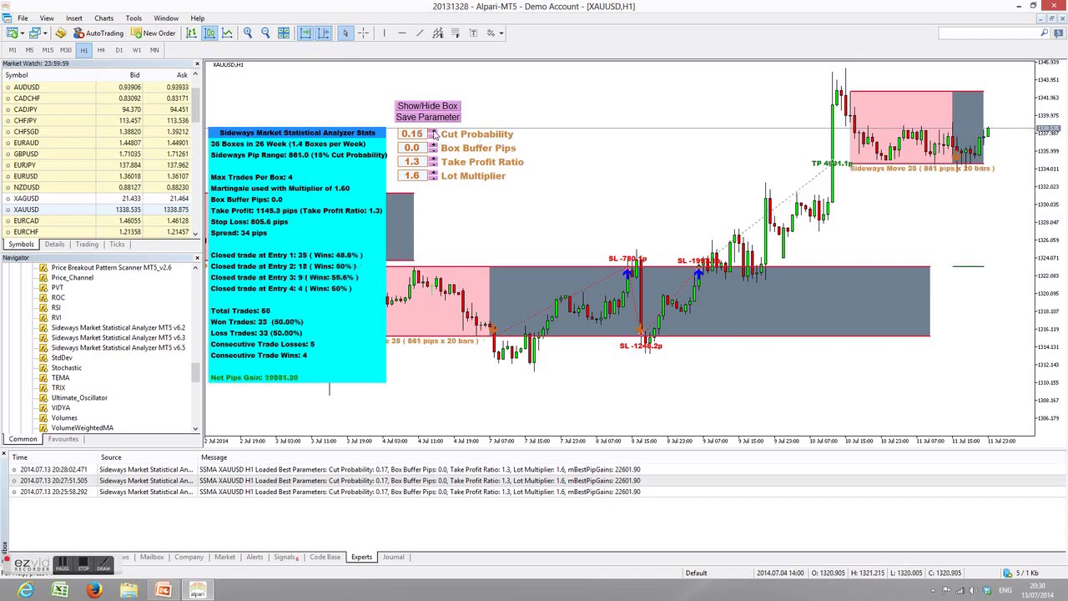
{"action": "left_click", "coordinate": [433, 132]}
{"action": "left_click", "coordinate": [432, 132]}
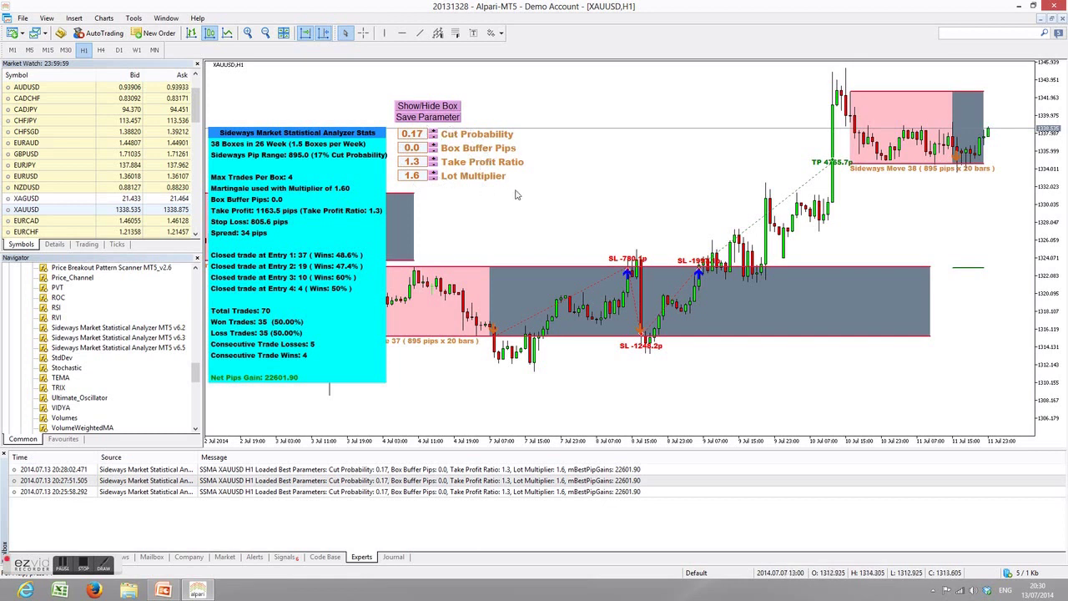
- Set the Cut Probability to 0.16 and the Box Buffer Pips to 44.0 in the analyzer's chart controls
{"action": "left_click", "coordinate": [433, 139]}
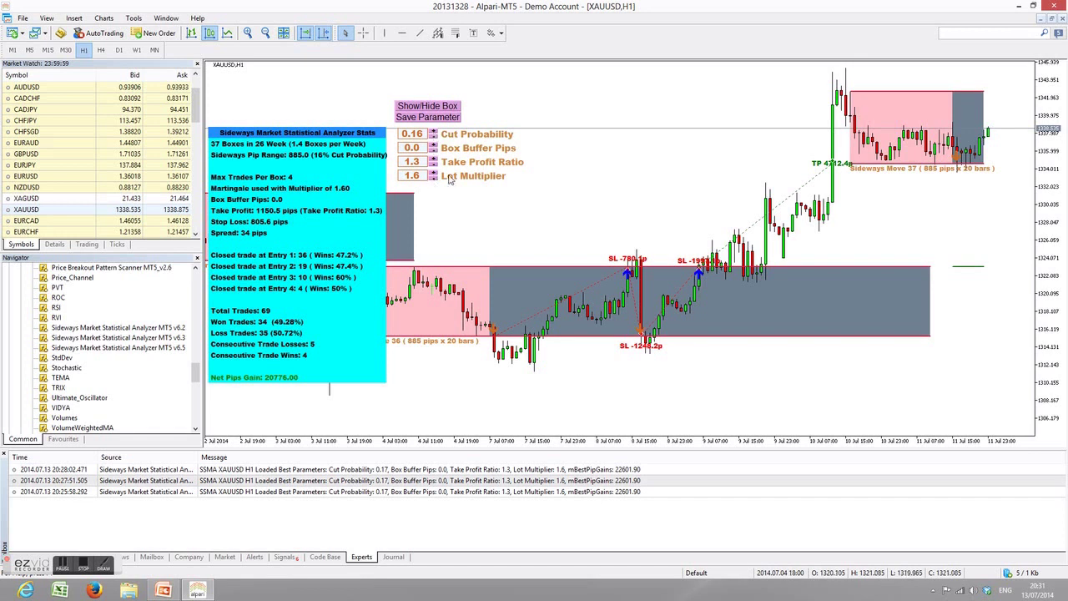
{"action": "scroll", "coordinate": [484, 250], "scroll_direction": "up", "scroll_amount": 3}
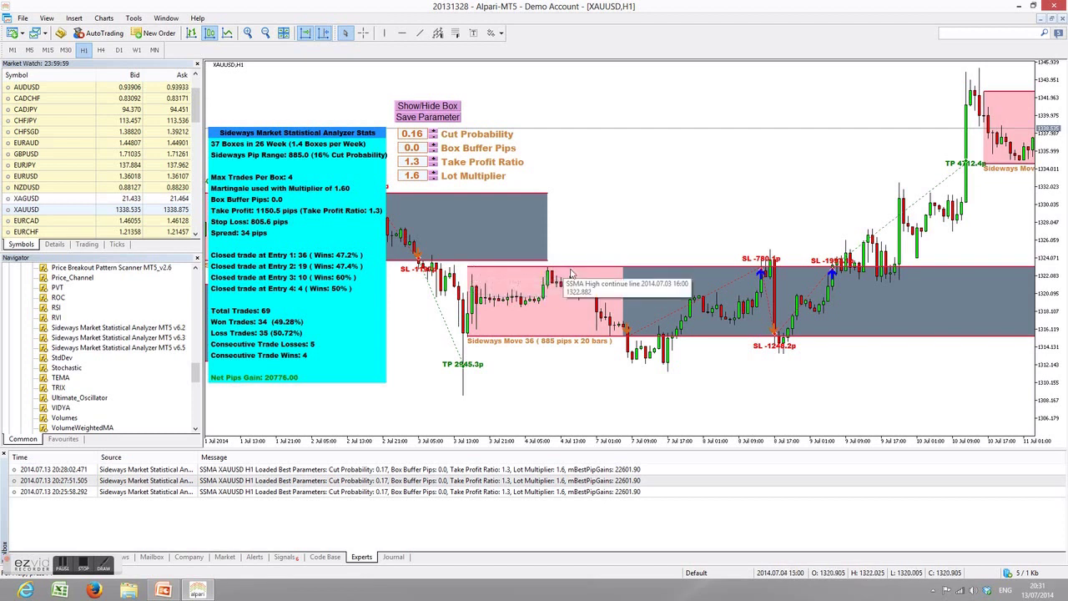
{"action": "left_click", "coordinate": [433, 145]}
{"action": "left_click_drag", "start_coordinate": [433, 145], "coordinate": [433, 146]}
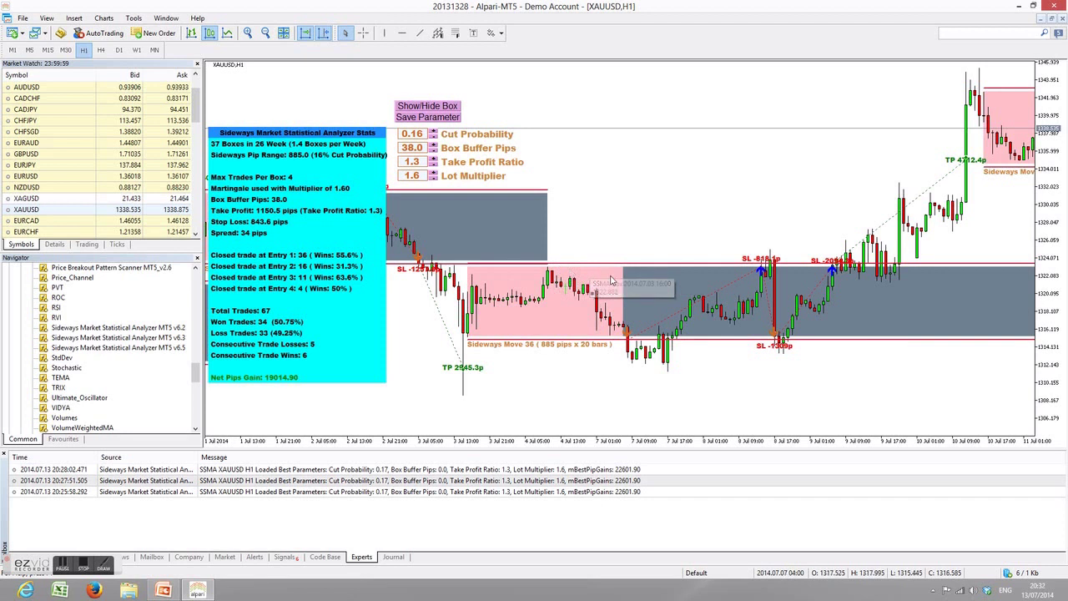
{"action": "left_click_drag", "start_coordinate": [433, 146], "coordinate": [433, 148]}
{"action": "left_click", "coordinate": [433, 148]}
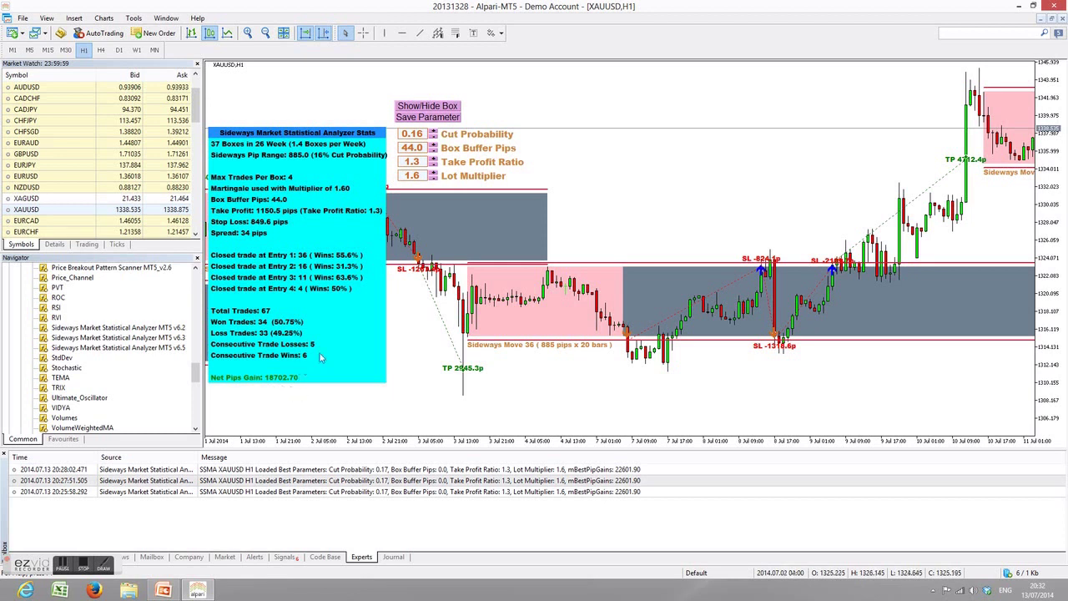
- Vary the Take Profit Ratio up and down in the chart controls, ending back at 1.3
{"action": "scroll", "coordinate": [622, 353], "scroll_direction": "down", "scroll_amount": 5}
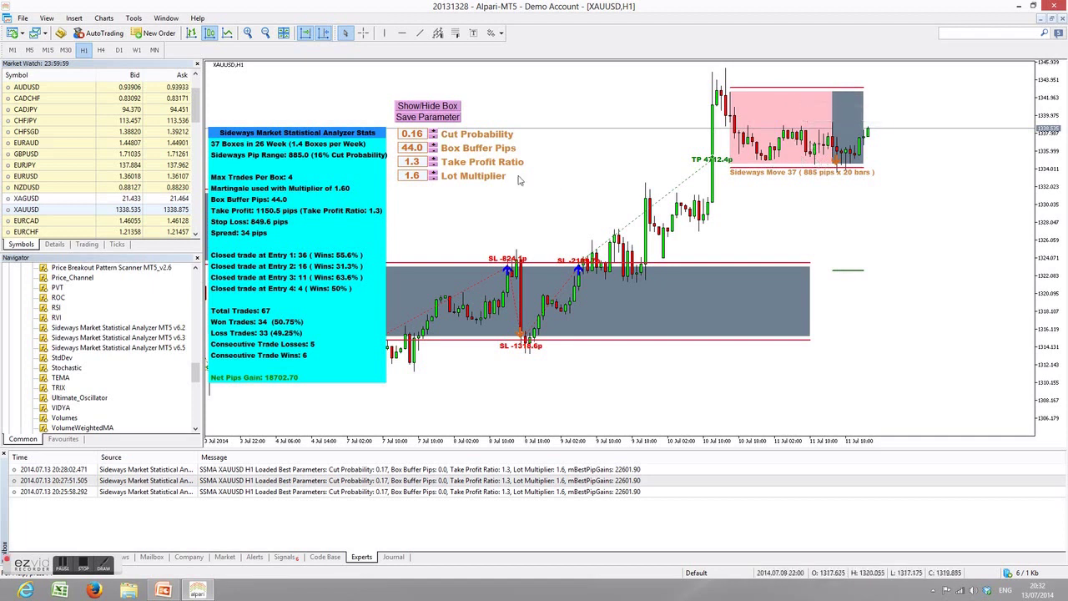
{"action": "left_click", "coordinate": [433, 158]}
{"action": "left_click", "coordinate": [433, 165]}
{"action": "left_click", "coordinate": [432, 166]}
{"action": "left_click", "coordinate": [433, 159]}
- Examine the earlier sideways boxes on the chart, focusing on the entries, stop loss and take profit of Sideways Move 34
{"action": "left_click_drag", "start_coordinate": [429, 251], "coordinate": [919, 313]}
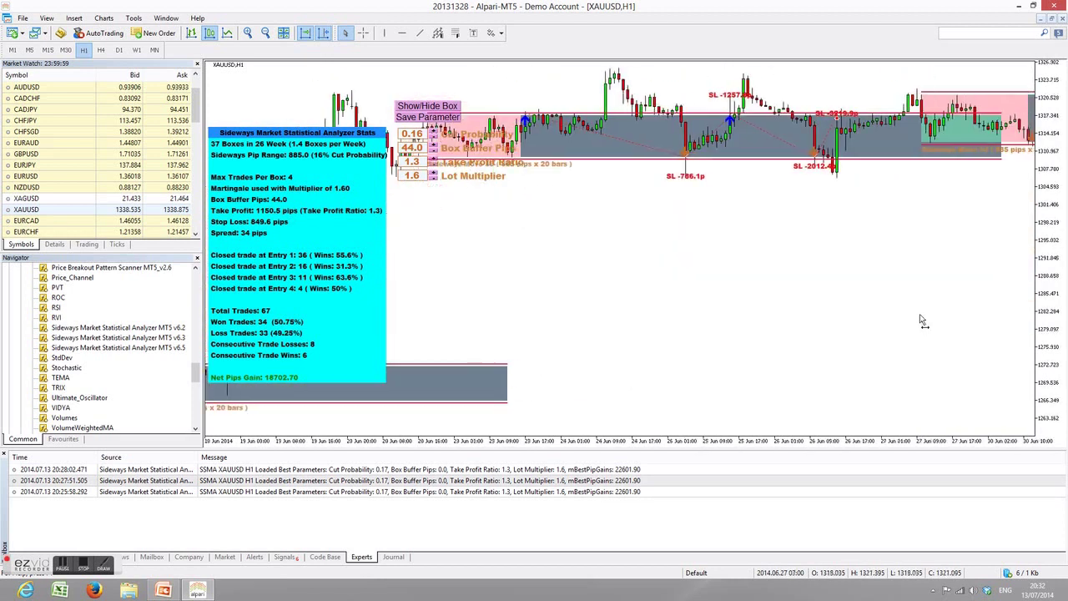
{"action": "left_click_drag", "start_coordinate": [584, 317], "coordinate": [795, 327]}
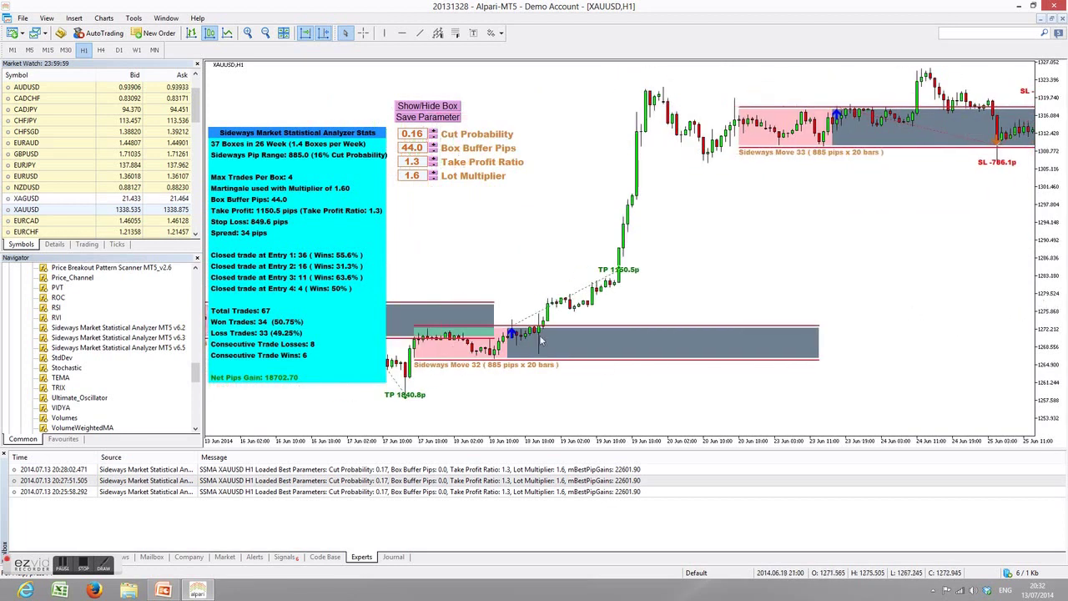
{"action": "scroll", "coordinate": [560, 352], "scroll_direction": "down", "scroll_amount": 5}
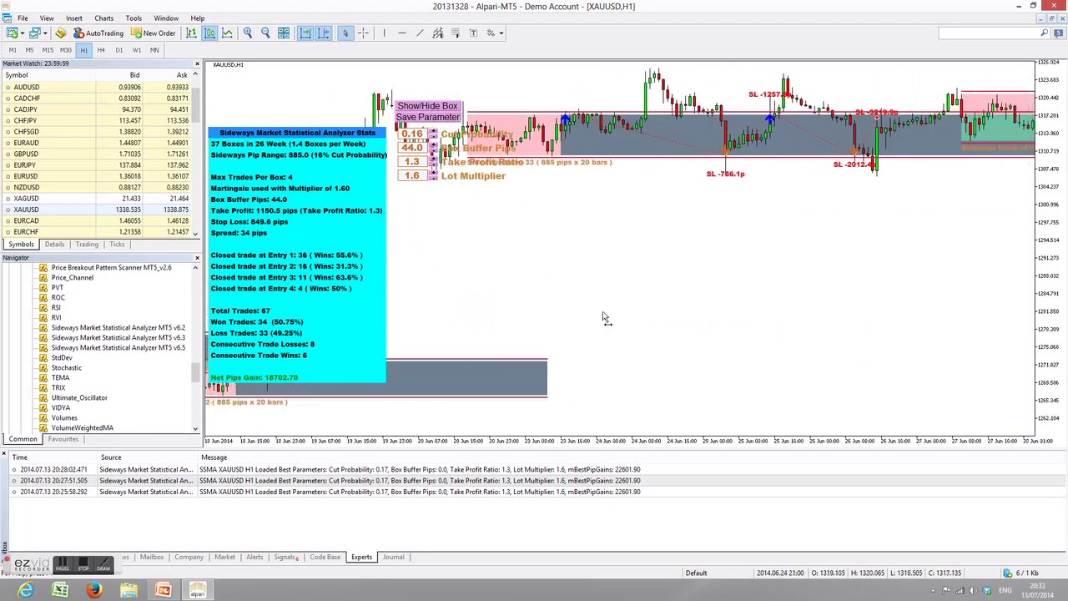
{"action": "scroll", "coordinate": [606, 317], "scroll_direction": "down", "scroll_amount": 5}
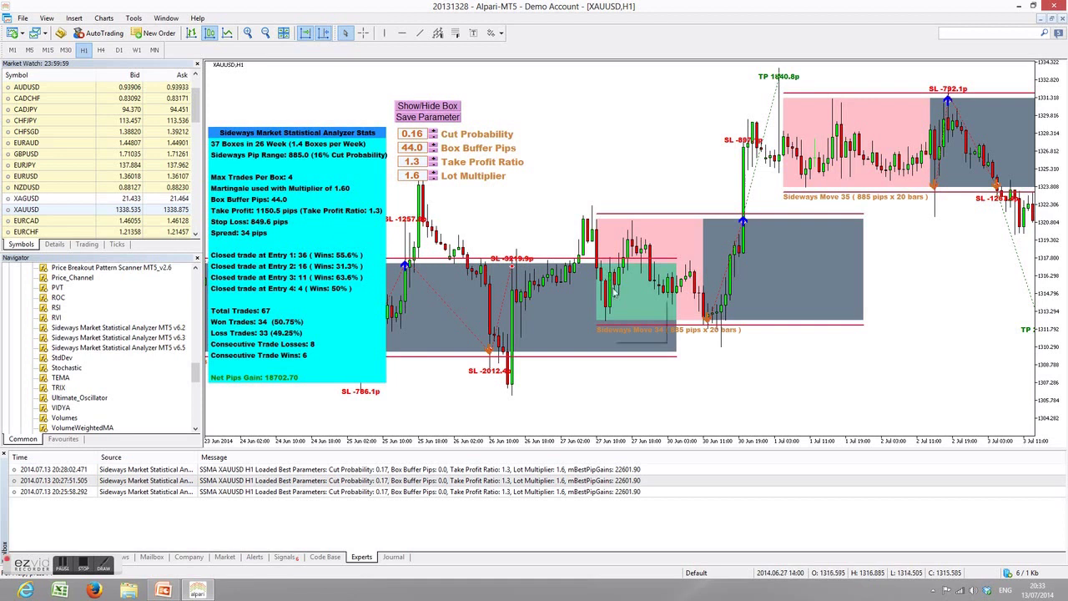
{"action": "mouse_move", "coordinate": [600, 311]}
{"action": "mouse_move", "coordinate": [707, 321]}
{"action": "mouse_move", "coordinate": [745, 228]}
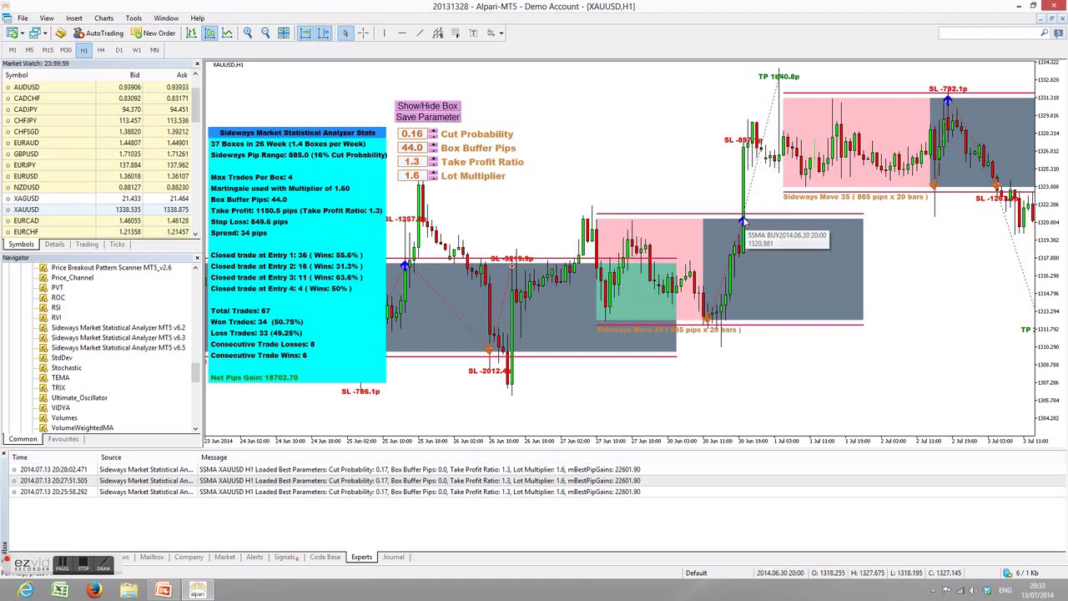
{"action": "mouse_move", "coordinate": [756, 158]}
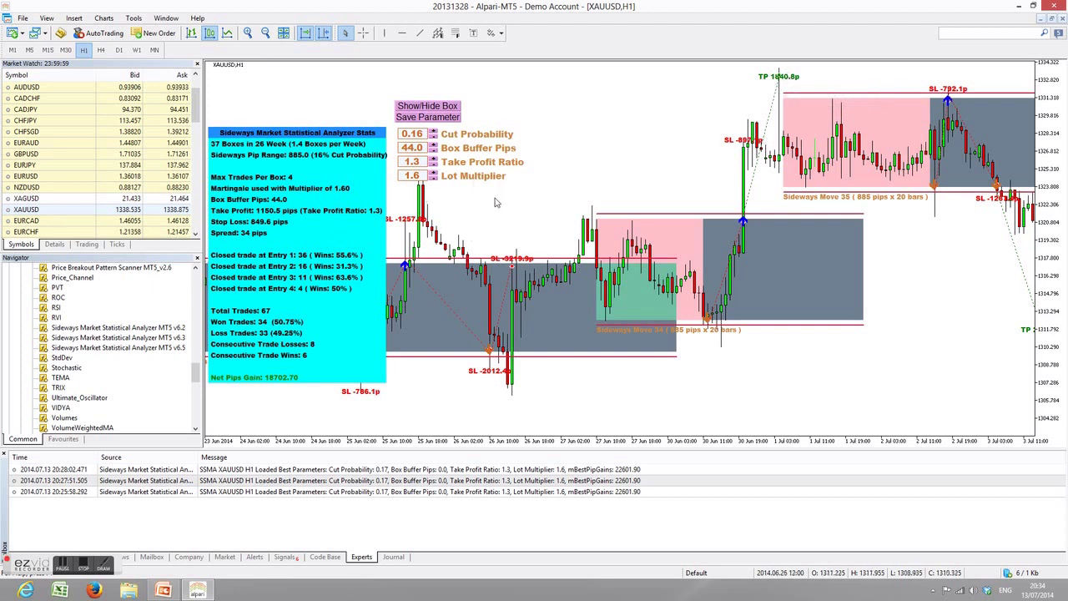
- Set the Lot Multiplier to 1.5, and hide the analyzer's boxes and statistics before showing them again
{"action": "left_click", "coordinate": [433, 179]}
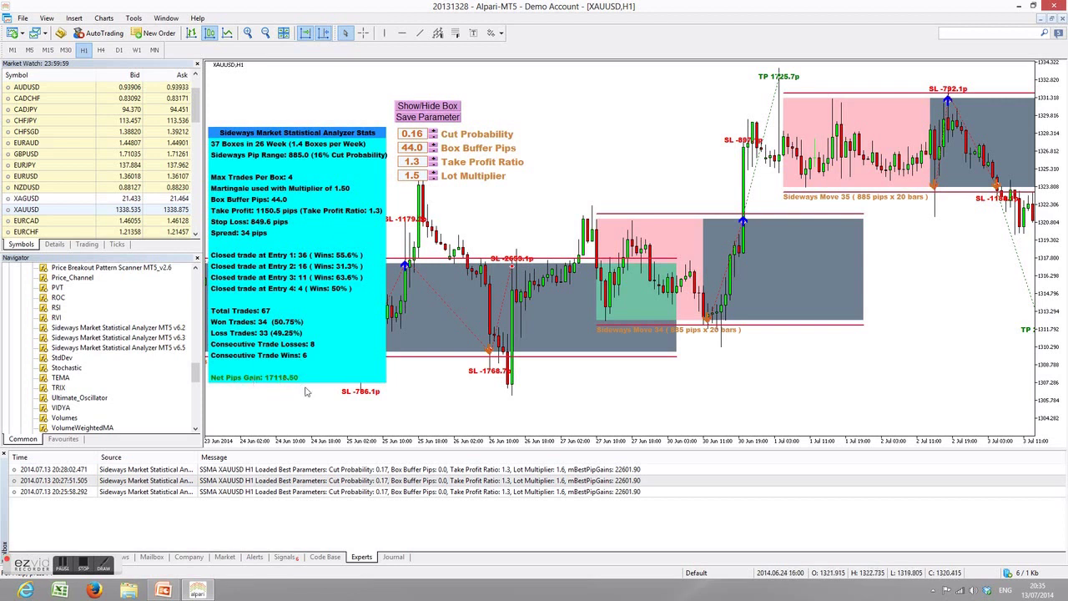
{"action": "scroll", "coordinate": [389, 108], "scroll_direction": "down", "scroll_amount": 2}
{"action": "left_click_drag", "start_coordinate": [389, 108], "coordinate": [432, 108]}
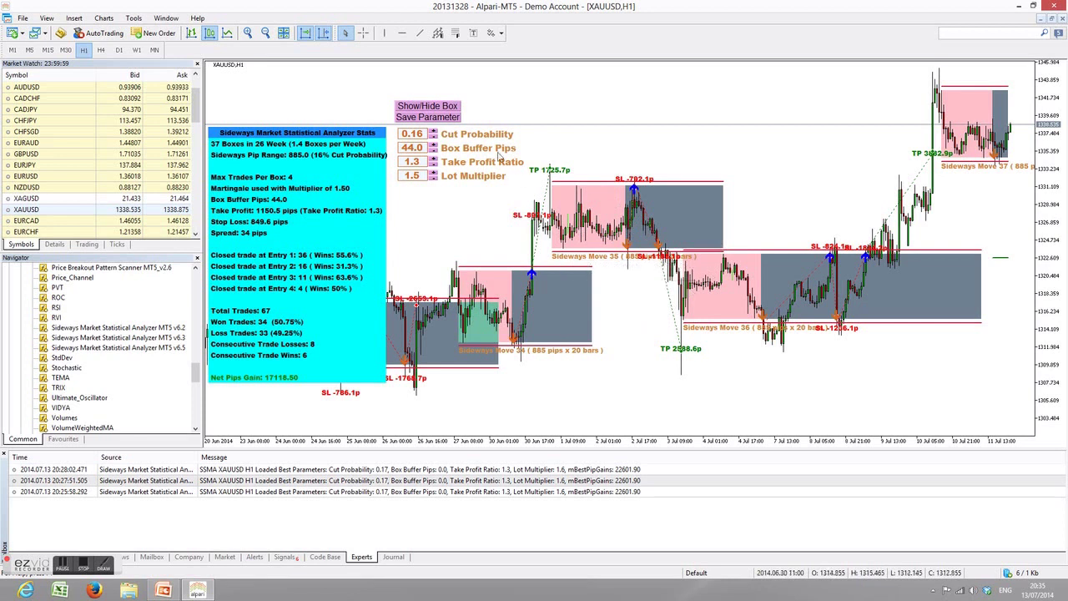
{"action": "left_click", "coordinate": [429, 109]}
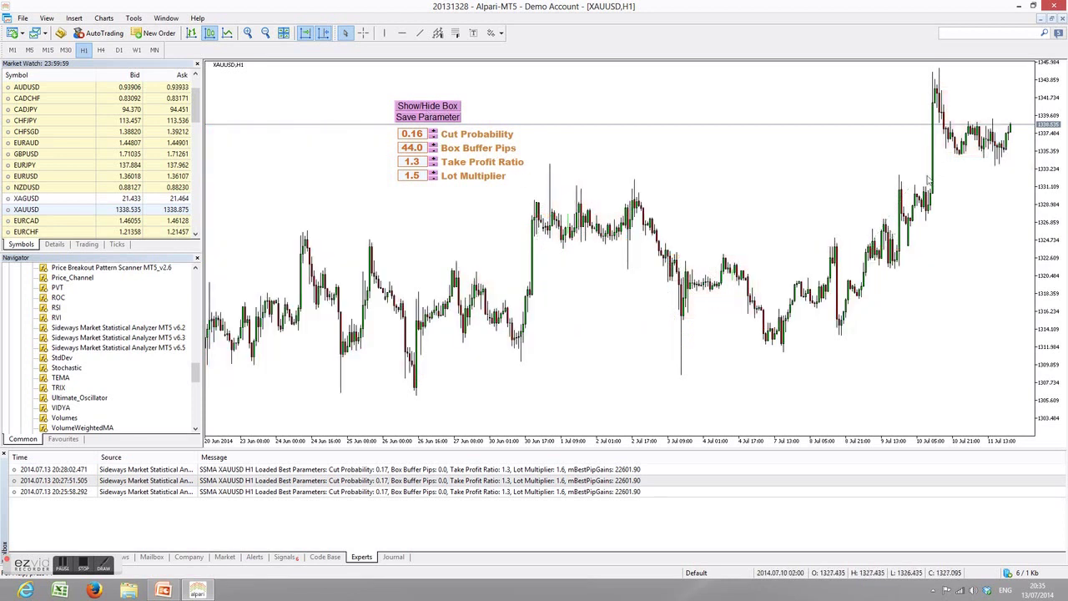
{"action": "left_click", "coordinate": [436, 108]}
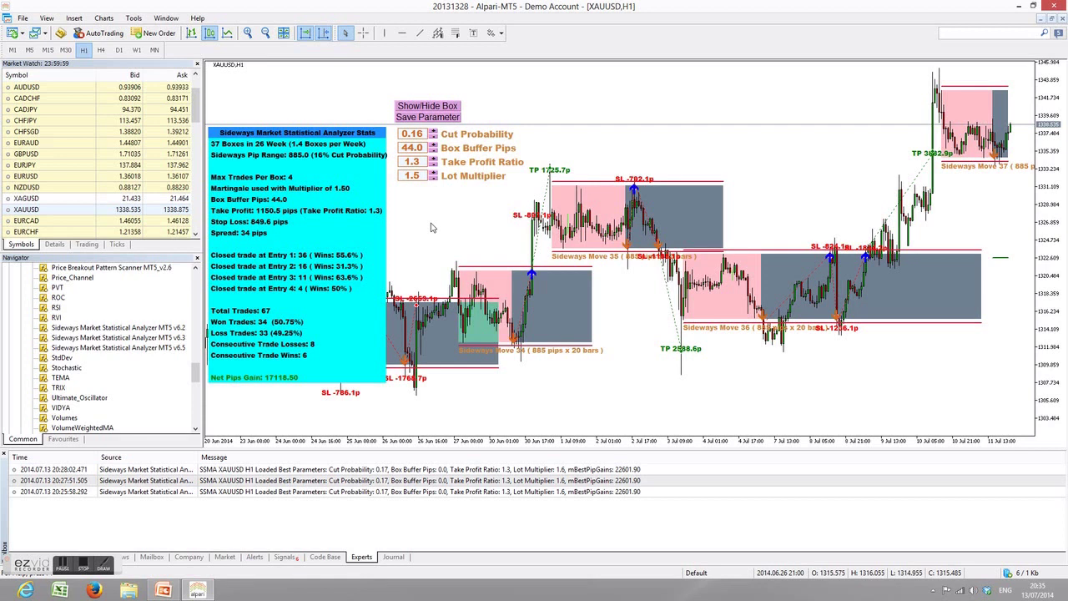
- Set the Cut Probability to 0.18 and try Take Profit Ratios of 1.4 and 1.2 before returning to 1.3
{"action": "left_click", "coordinate": [433, 132]}
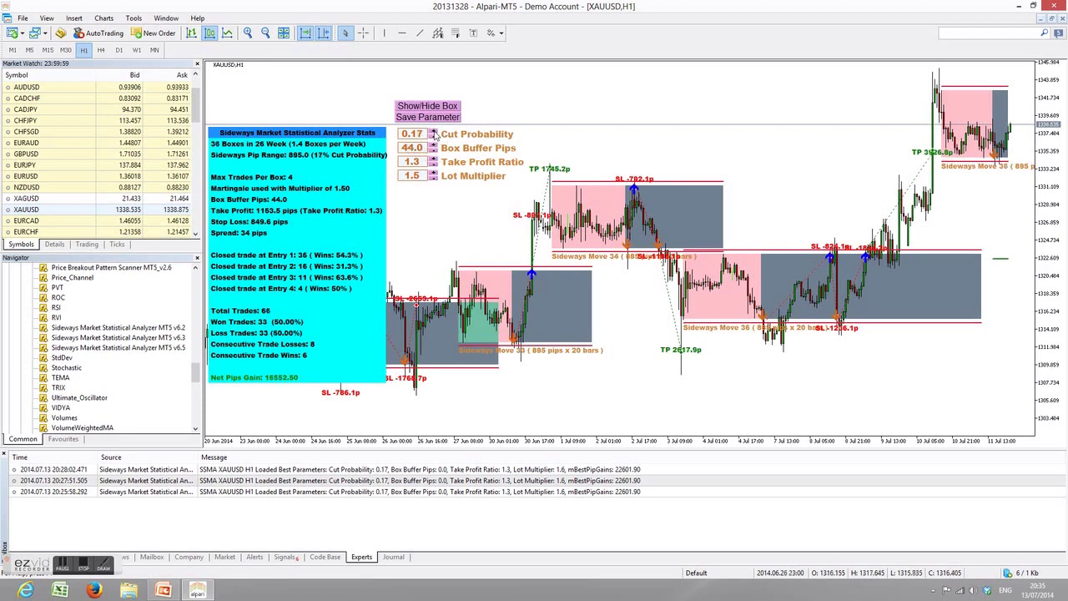
{"action": "left_click", "coordinate": [433, 132]}
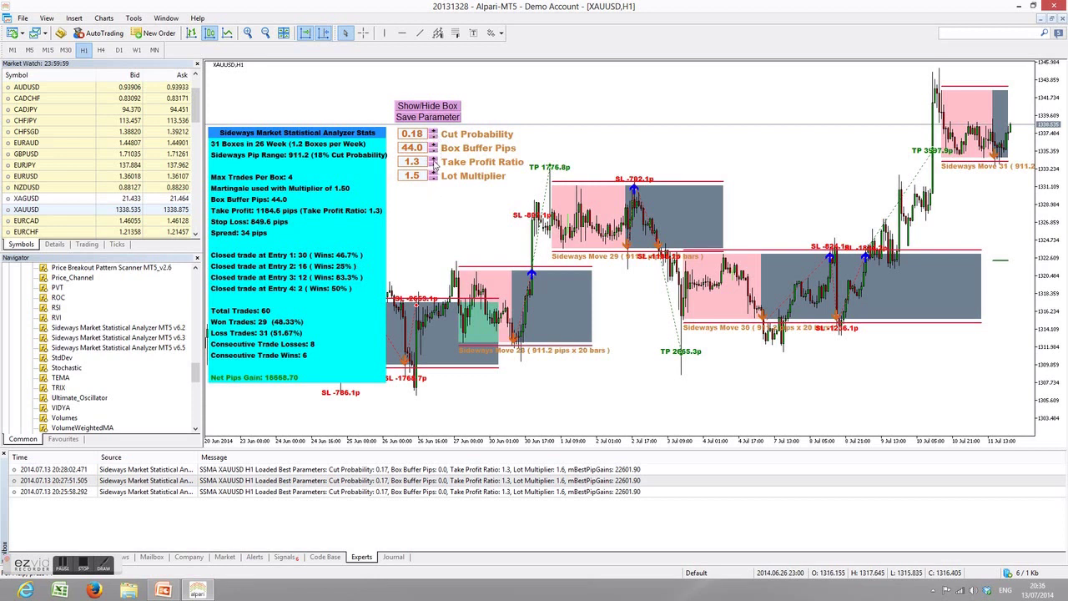
{"action": "left_click", "coordinate": [433, 160]}
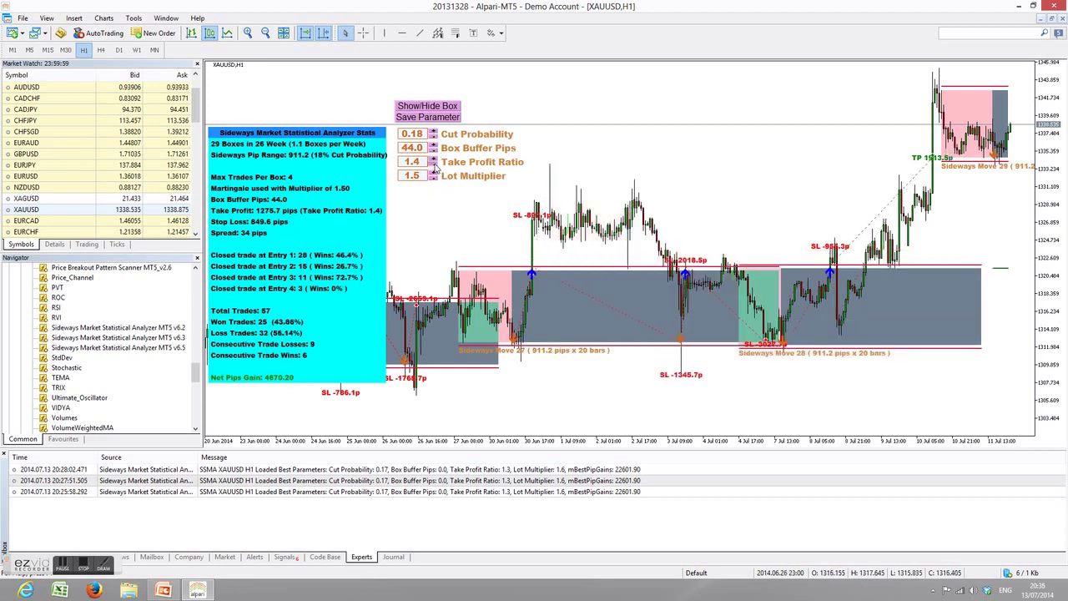
{"action": "left_click", "coordinate": [433, 165]}
{"action": "left_click", "coordinate": [433, 165]}
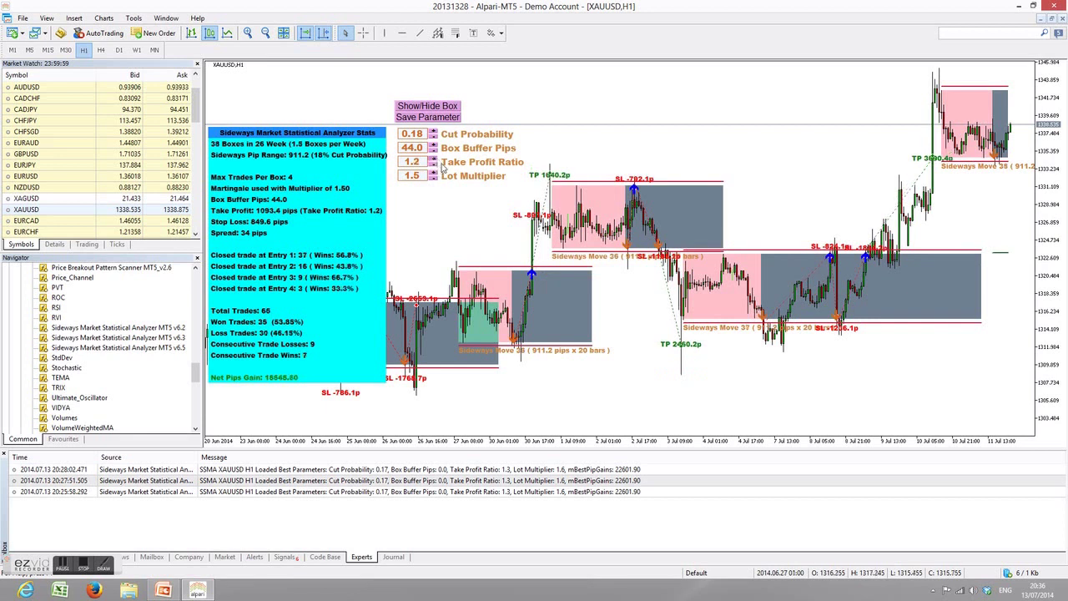
{"action": "left_click", "coordinate": [433, 158]}
- Set the Lot Multiplier to 1.6 and save the analyzer's current parameters
{"action": "left_click", "coordinate": [433, 173]}
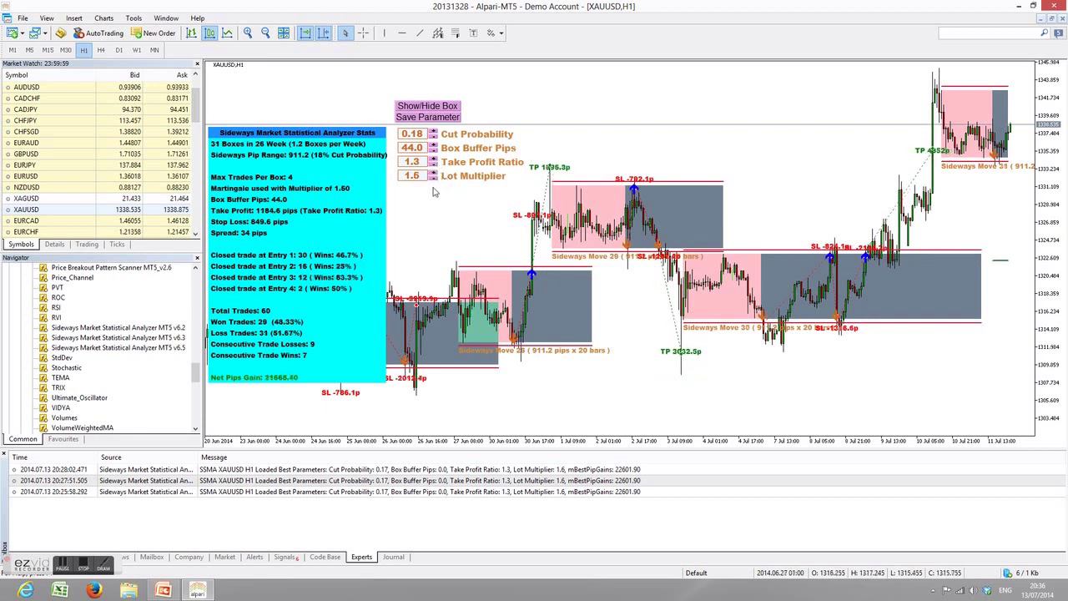
{"action": "left_click", "coordinate": [429, 118]}
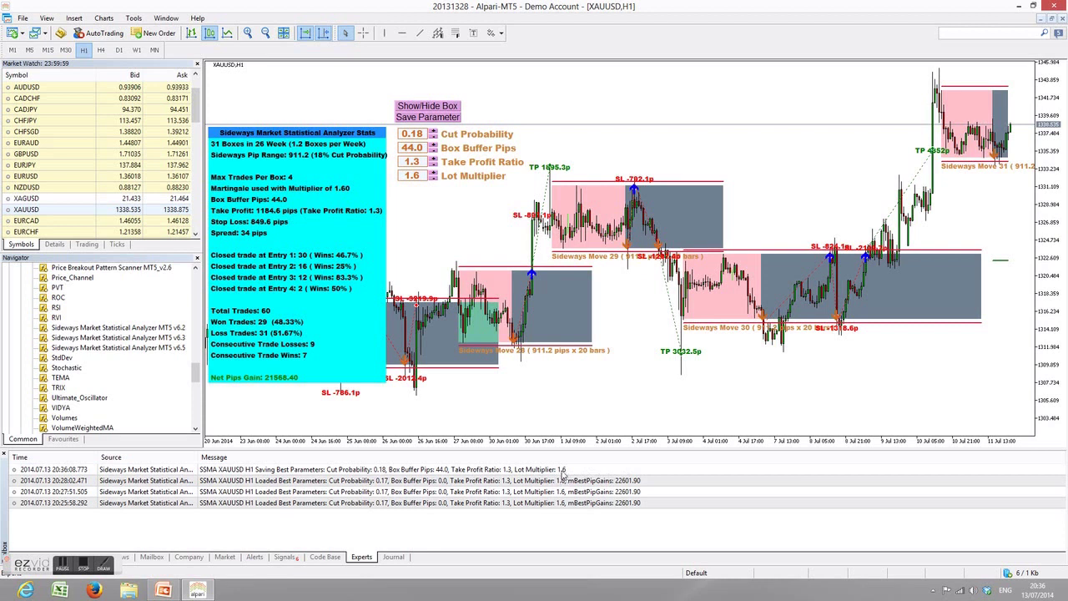
- Close the current XAUUSD chart and open a new chart window for XAUUSD
{"action": "left_click", "coordinate": [1063, 19]}
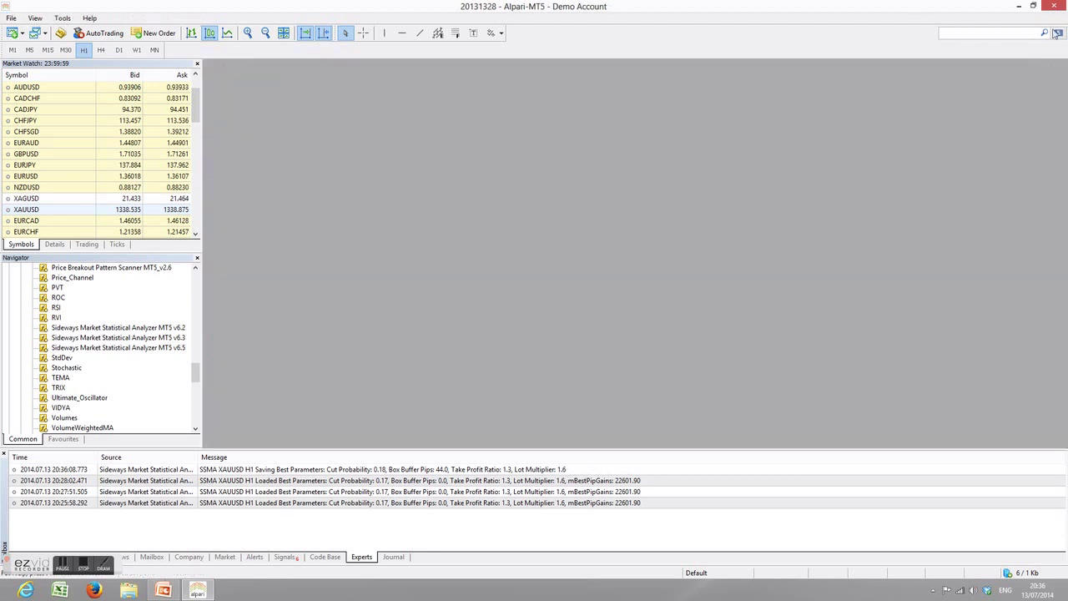
{"action": "right_click", "coordinate": [33, 210]}
{"action": "left_click", "coordinate": [67, 231]}
- Apply Sideways Market Statistical Analyzer MT5 v6.5 to the new XAUUSD chart with its default inputs and maximize the chart window
{"action": "left_click", "coordinate": [159, 349]}
{"action": "left_click_drag", "start_coordinate": [160, 354], "coordinate": [490, 300]}
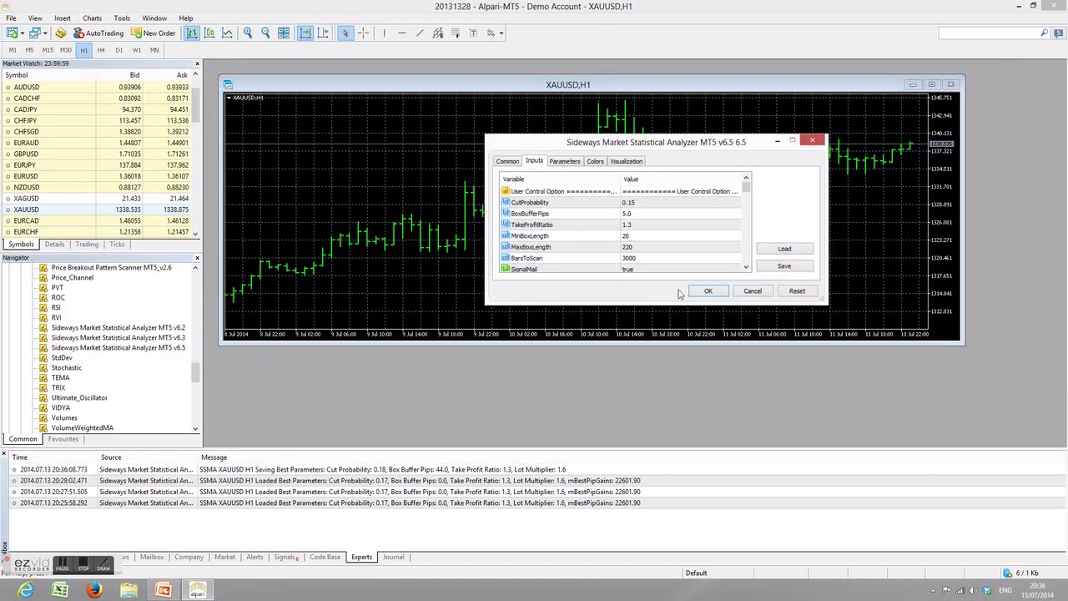
{"action": "left_click", "coordinate": [706, 291]}
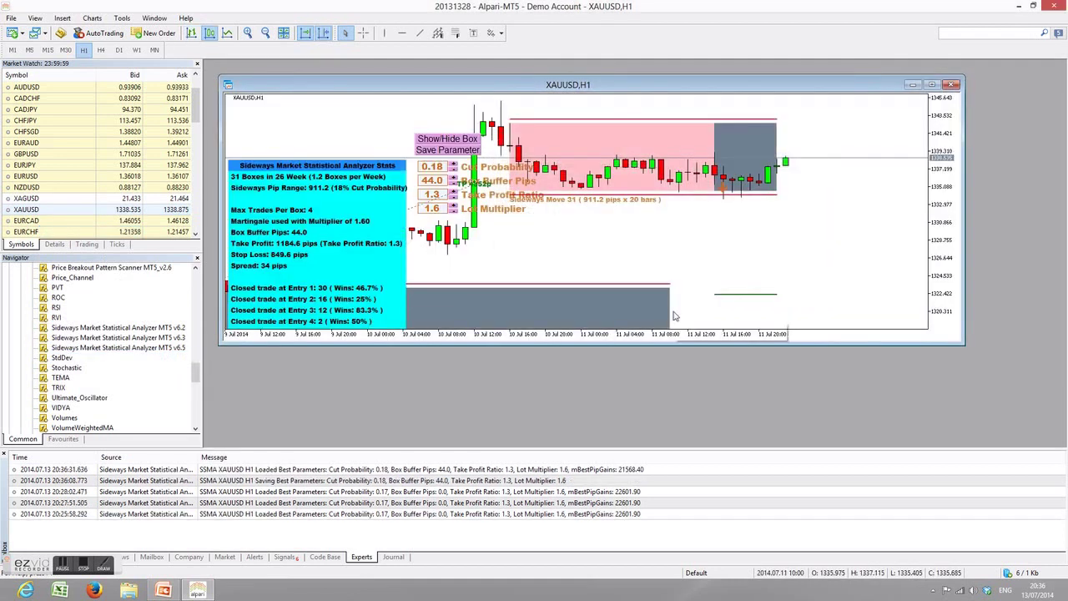
{"action": "left_click", "coordinate": [931, 85]}
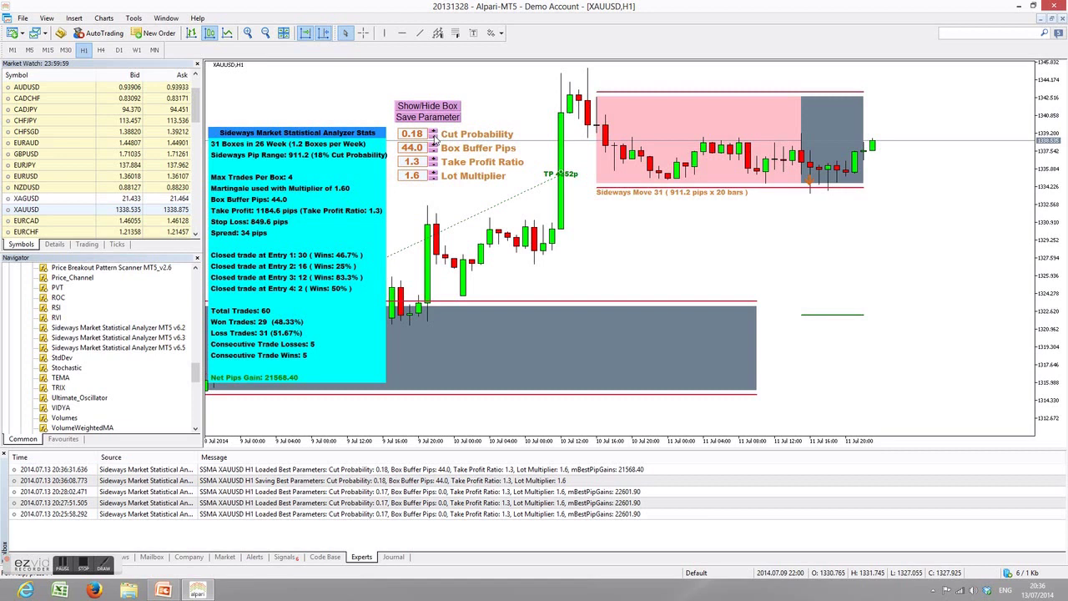
- Set the Cut Probability to 0.16 and the Box Buffer Pips to 0.0, and save the parameters
{"action": "left_click", "coordinate": [434, 137]}
{"action": "left_click", "coordinate": [434, 151]}
{"action": "left_click", "coordinate": [434, 152]}
{"action": "left_click", "coordinate": [434, 152]}
{"action": "left_click", "coordinate": [434, 152]}
{"action": "left_click", "coordinate": [434, 152]}
{"action": "left_click", "coordinate": [433, 151]}
{"action": "left_click", "coordinate": [433, 152]}
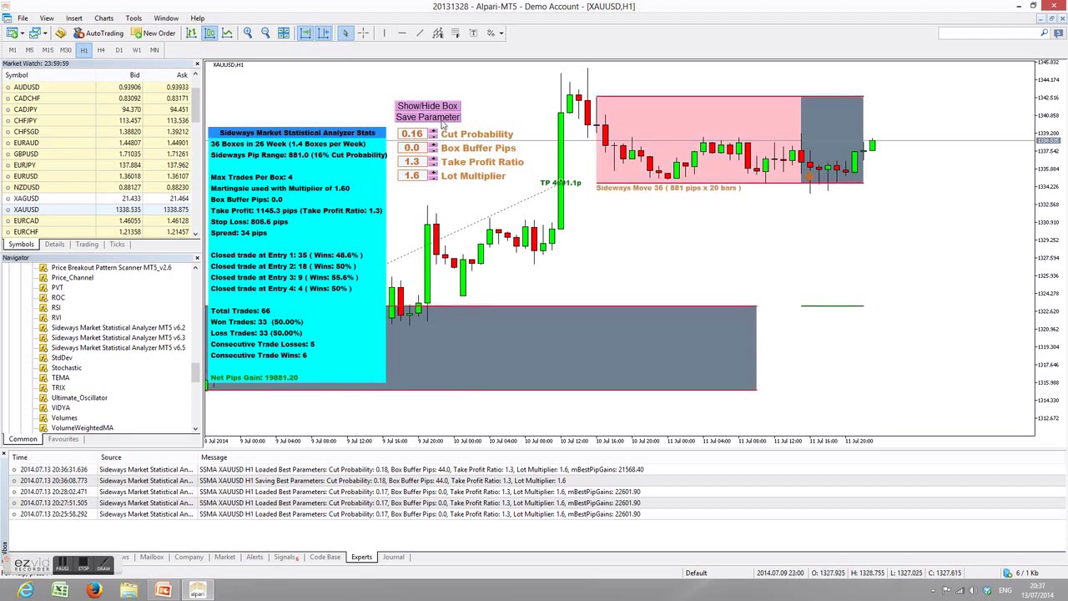
{"action": "left_click", "coordinate": [441, 117]}
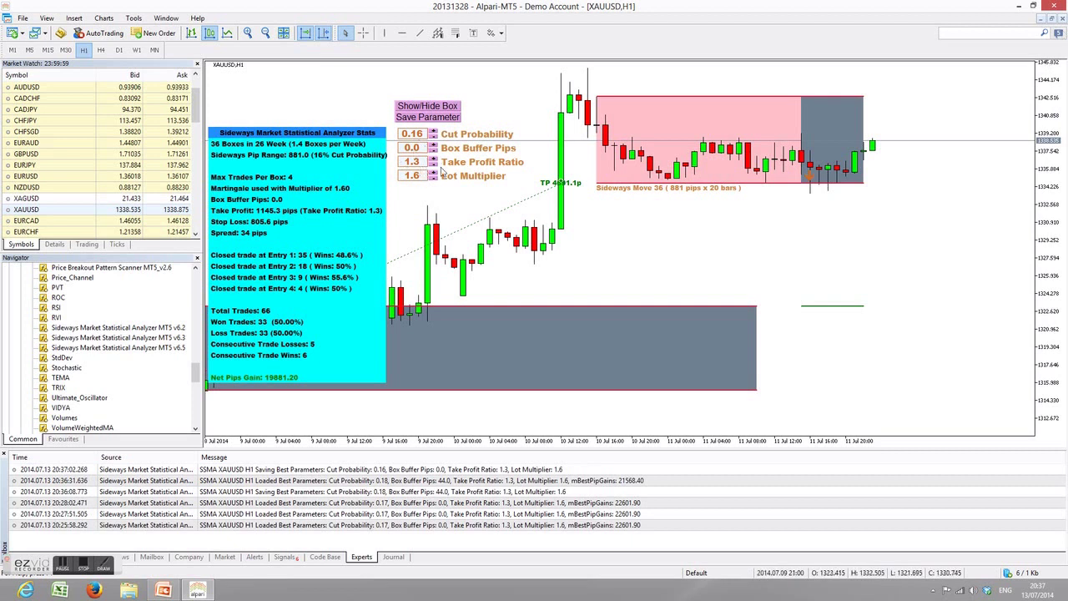
- Close the maximized XAUUSD chart and open a fresh chart window for the same symbol
{"action": "left_click", "coordinate": [1063, 18]}
{"action": "right_click", "coordinate": [52, 210]}
{"action": "left_click", "coordinate": [133, 231]}
- Attach Sideways Market Statistical Analyzer MT5 v6.5 to the fresh XAUUSD chart with its default inputs and maximize the chart window
{"action": "left_click_drag", "start_coordinate": [144, 349], "coordinate": [602, 305]}
{"action": "left_click", "coordinate": [707, 291]}
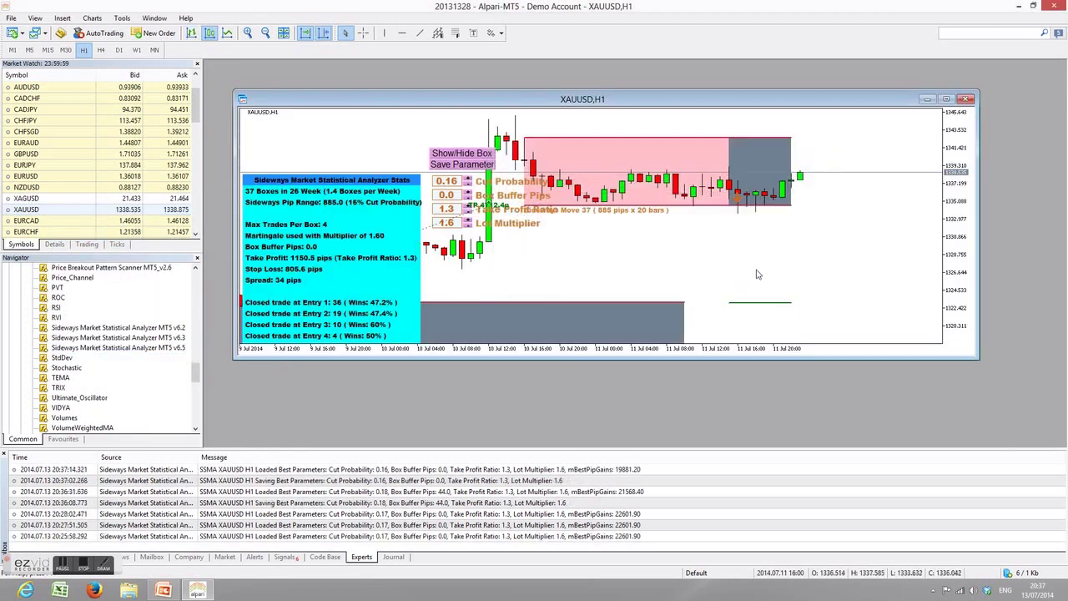
{"action": "left_click", "coordinate": [945, 98]}
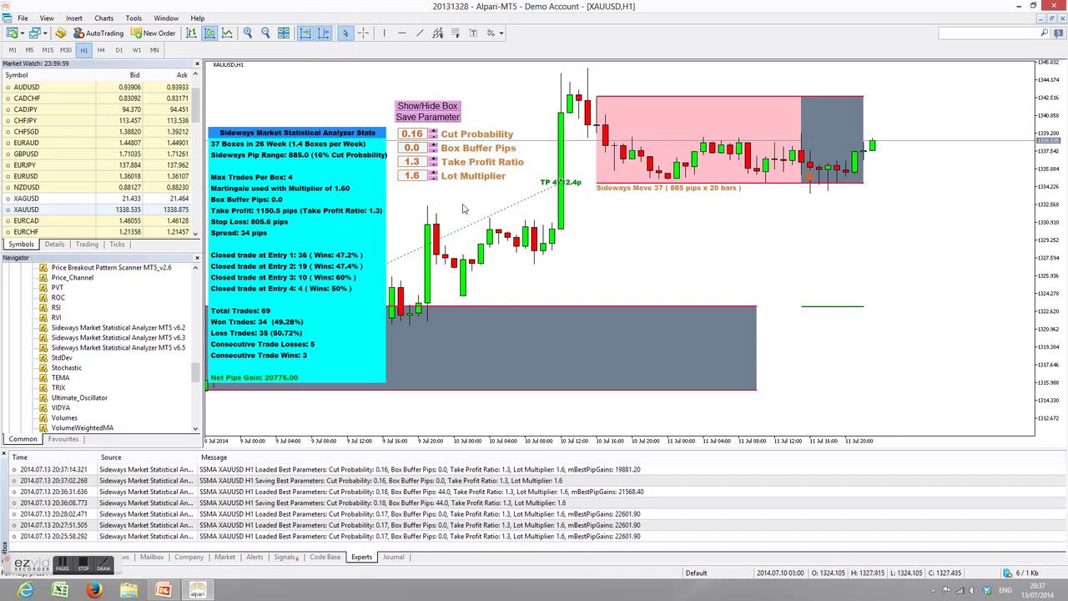
- Open the analyzer v6.5 source in MetaEditor, close the source file, and open the MQL5 Files folder in File Explorer
{"action": "right_click", "coordinate": [174, 350]}
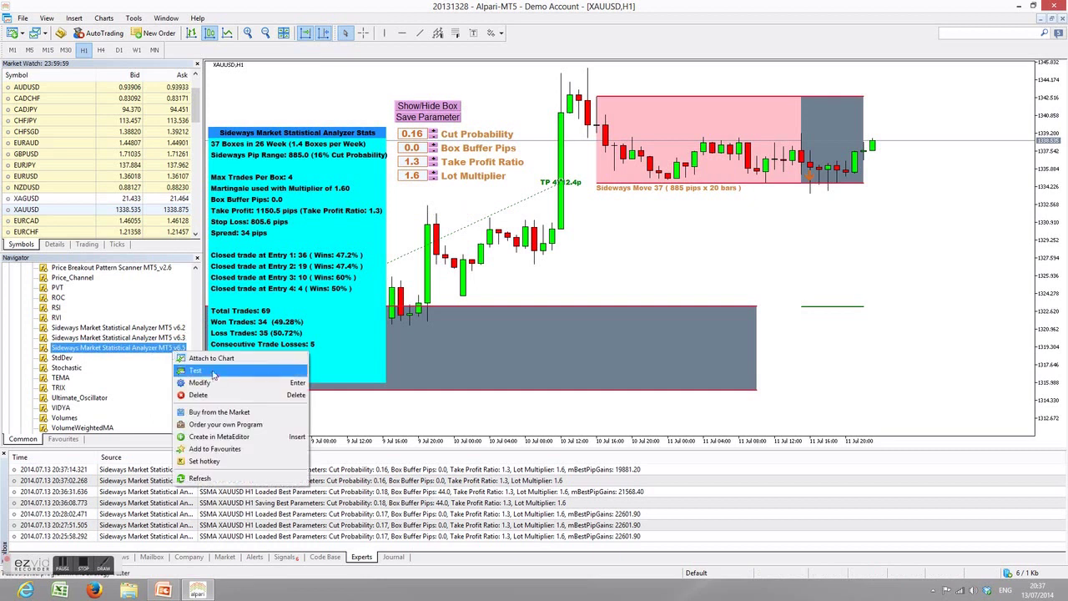
{"action": "left_click", "coordinate": [200, 382]}
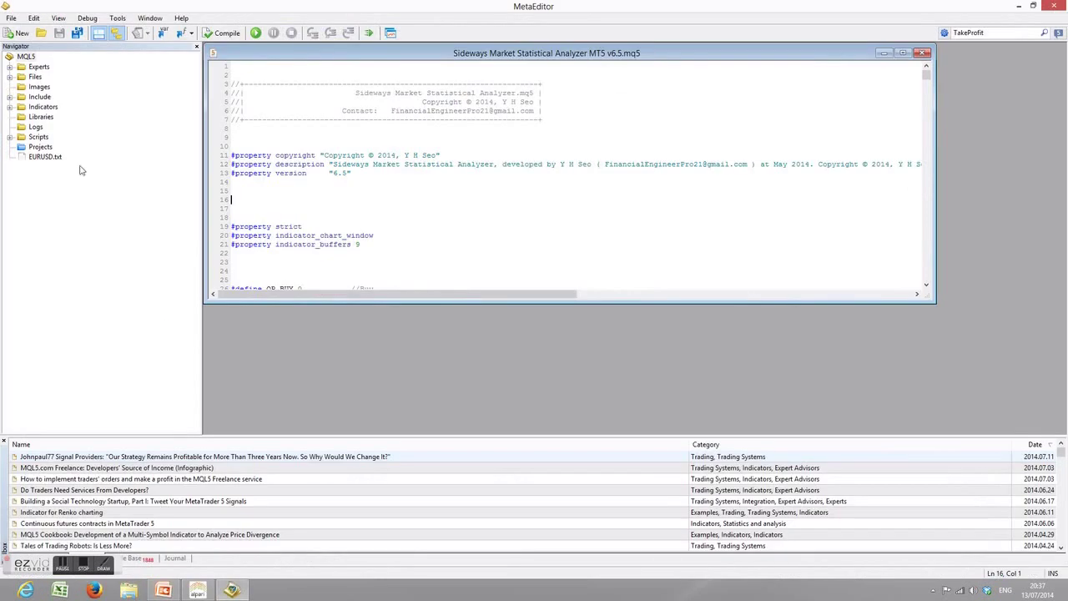
{"action": "left_click", "coordinate": [923, 55]}
{"action": "right_click", "coordinate": [35, 76]}
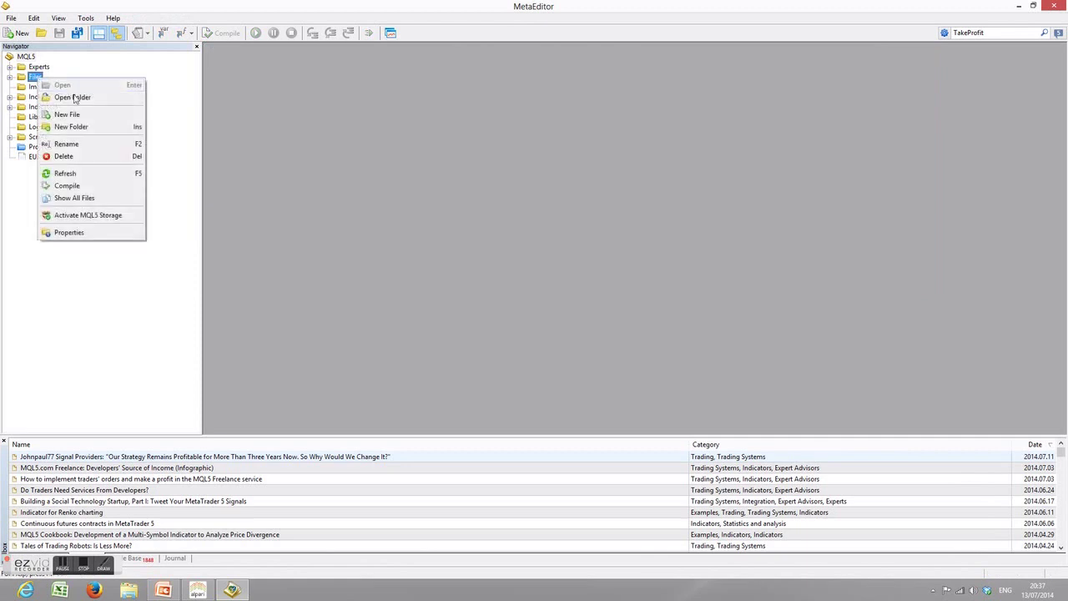
{"action": "left_click", "coordinate": [72, 98]}
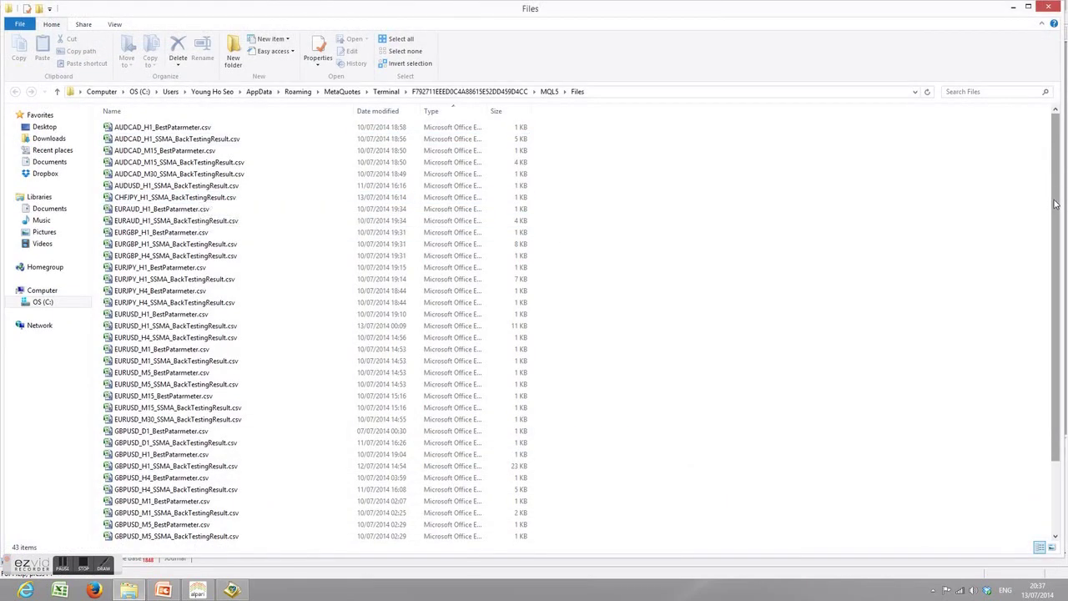
- Open XAUUSD_H1_SSMA_BackTestingResult.csv from the Files folder in Excel and view the top of the results
{"action": "scroll", "coordinate": [1054, 203], "scroll_direction": "down", "scroll_amount": 3}
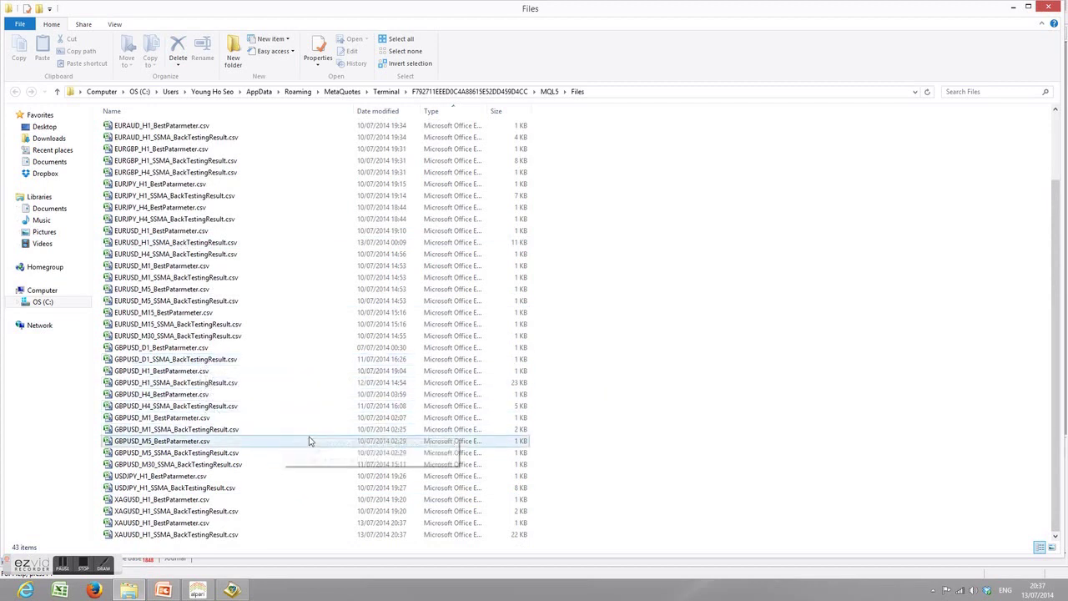
{"action": "double_click", "coordinate": [184, 535]}
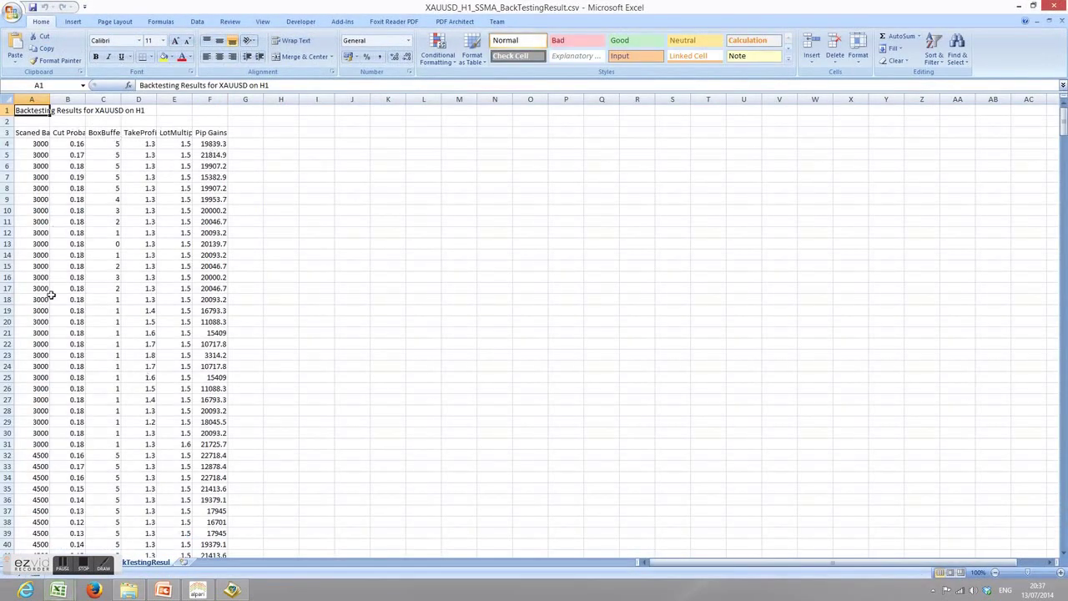
{"action": "mouse_move", "coordinate": [1063, 133]}
{"action": "left_mouse_down"}
{"action": "mouse_move", "coordinate": [1064, 534]}
{"action": "mouse_move", "coordinate": [1060, 127]}
{"action": "left_mouse_up"}
{"action": "scroll", "coordinate": [485, 250], "scroll_direction": "up", "scroll_amount": 1}
- Sort the whole backtesting results table, from its row 3 headers down, by Pip Gains from largest to smallest
{"action": "left_click_drag", "start_coordinate": [34, 133], "coordinate": [224, 157]}
{"action": "key", "text": "ctrl+shift+Down"}
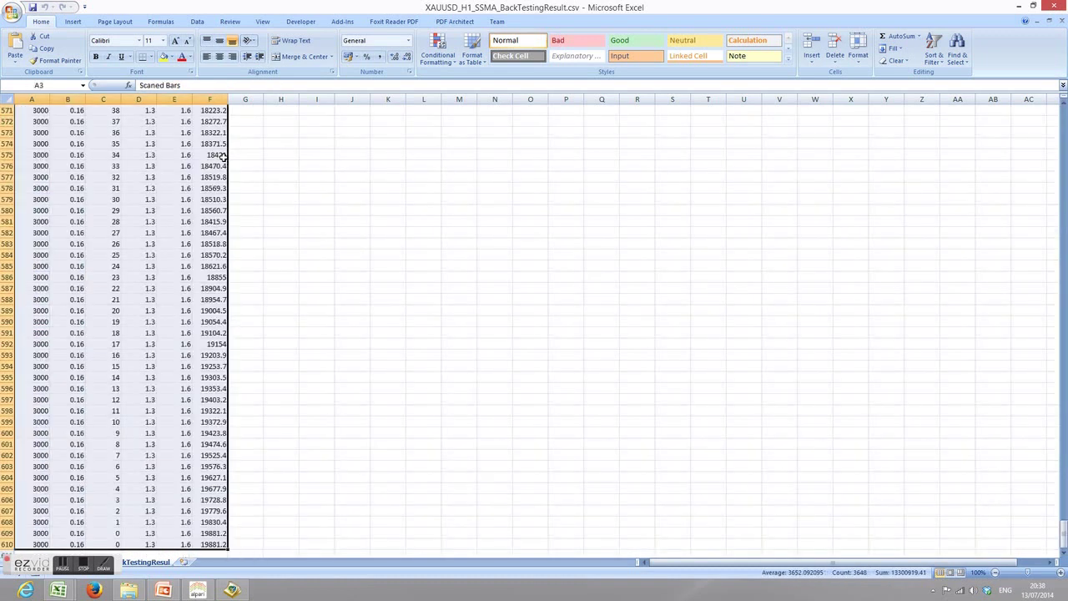
{"action": "left_click", "coordinate": [938, 59]}
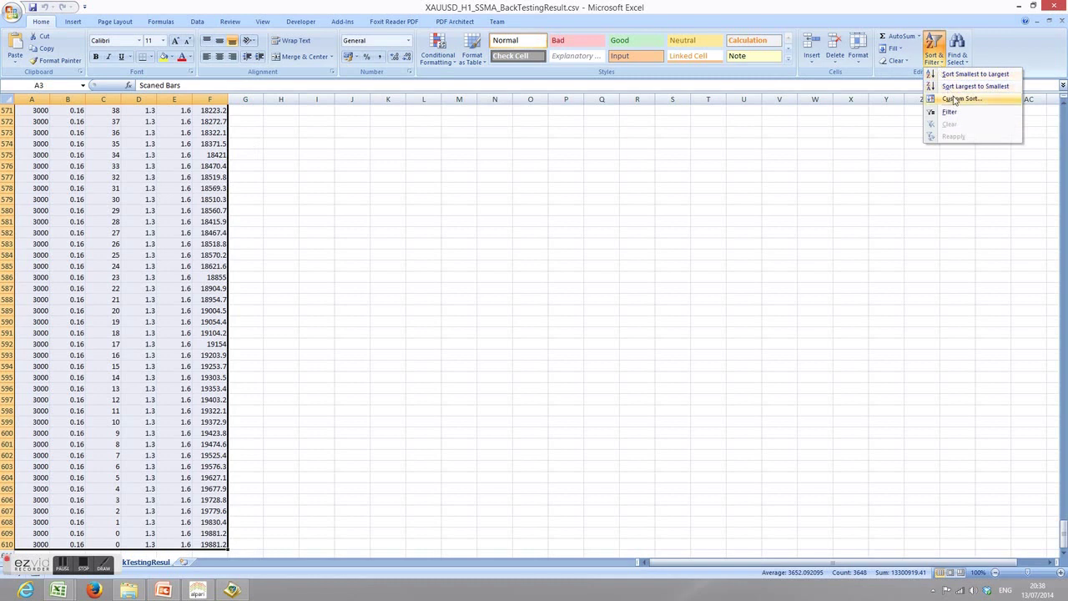
{"action": "left_click", "coordinate": [967, 96]}
{"action": "left_click", "coordinate": [582, 323]}
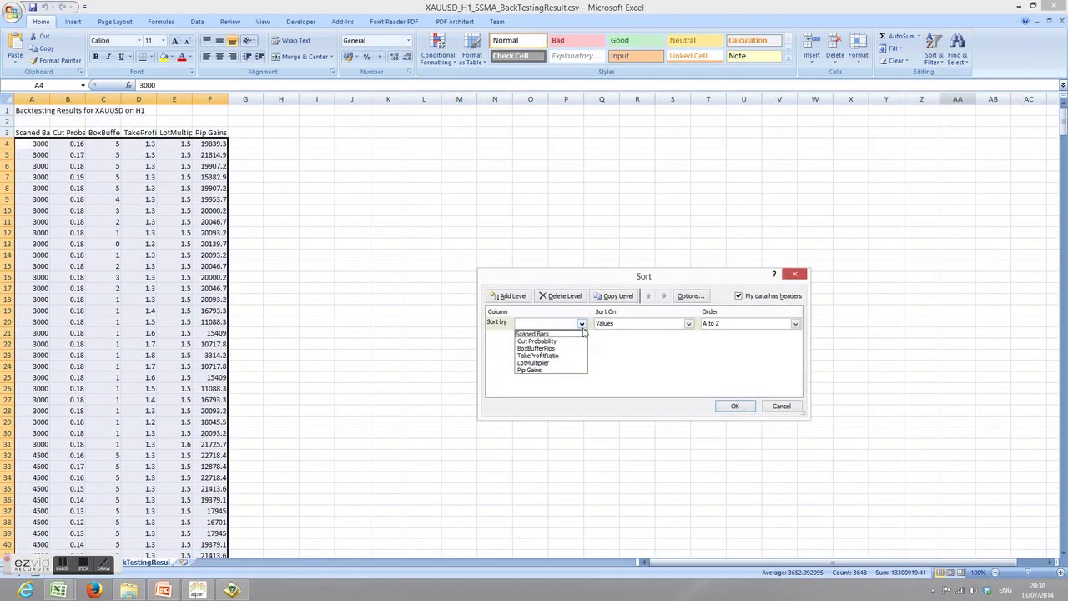
{"action": "left_click", "coordinate": [571, 372]}
{"action": "left_click", "coordinate": [794, 324]}
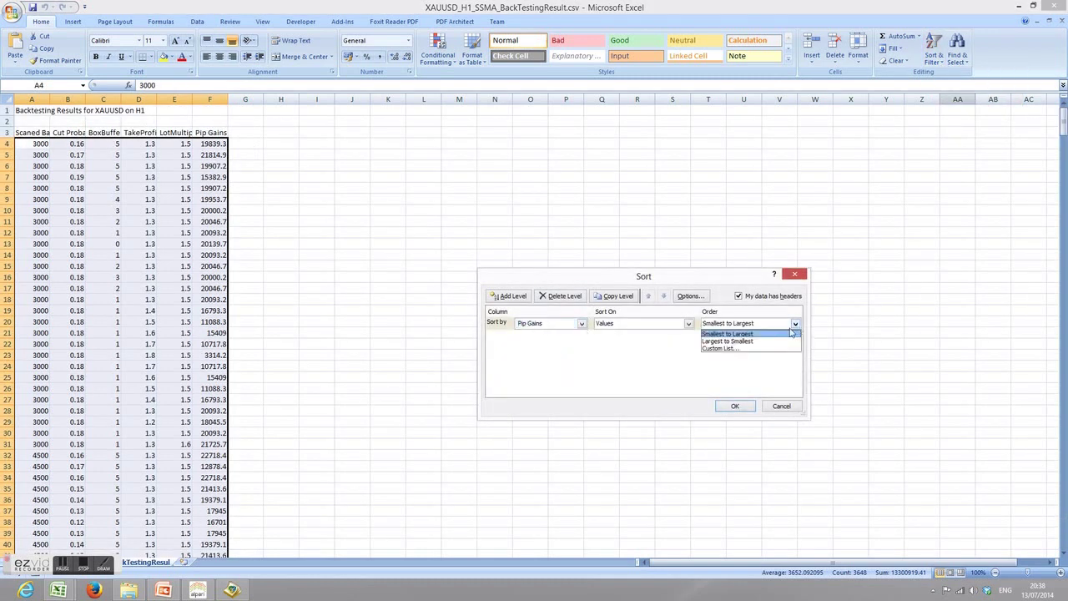
{"action": "left_click", "coordinate": [772, 336]}
{"action": "left_click", "coordinate": [731, 407]}
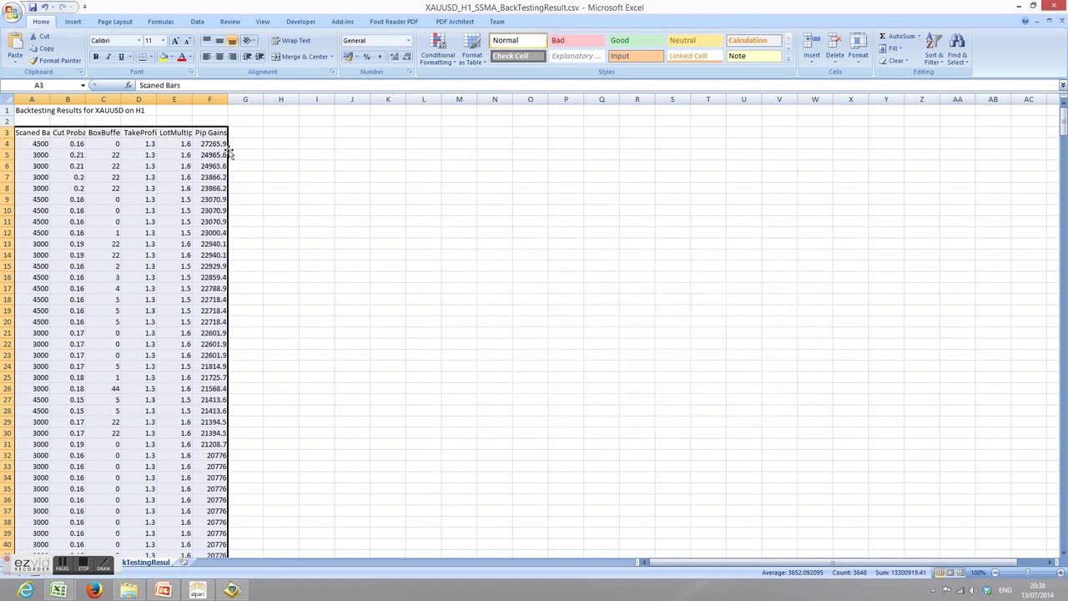
{"action": "left_click", "coordinate": [275, 155]}
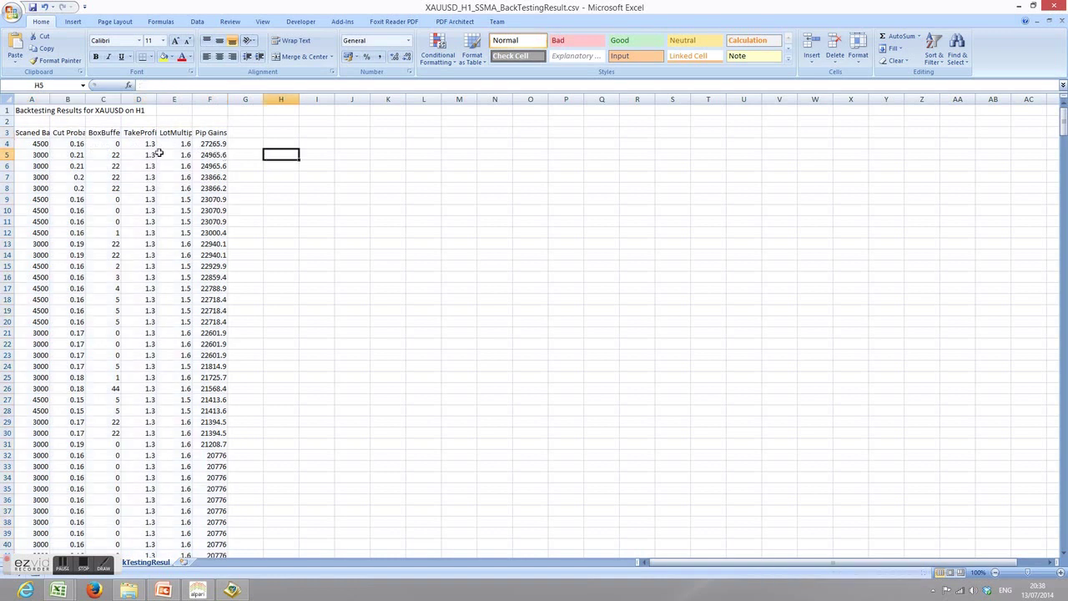
- Select the Cut Probability through LotMultiplier values of the first result row, and close the backtesting results file without saving
{"action": "left_click_drag", "start_coordinate": [73, 143], "coordinate": [178, 143]}
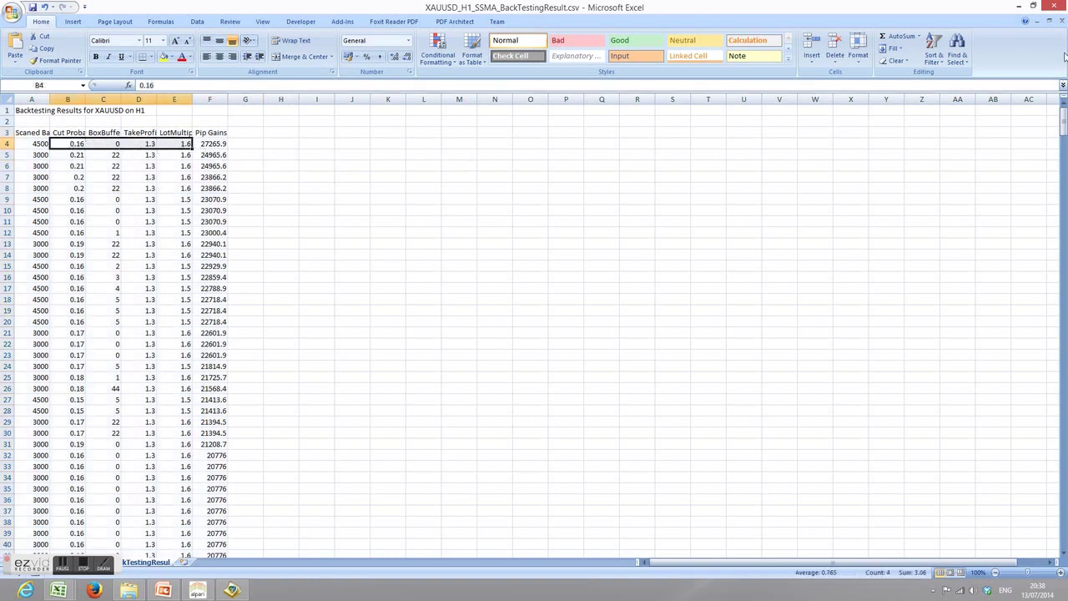
{"action": "left_click", "coordinate": [1062, 23]}
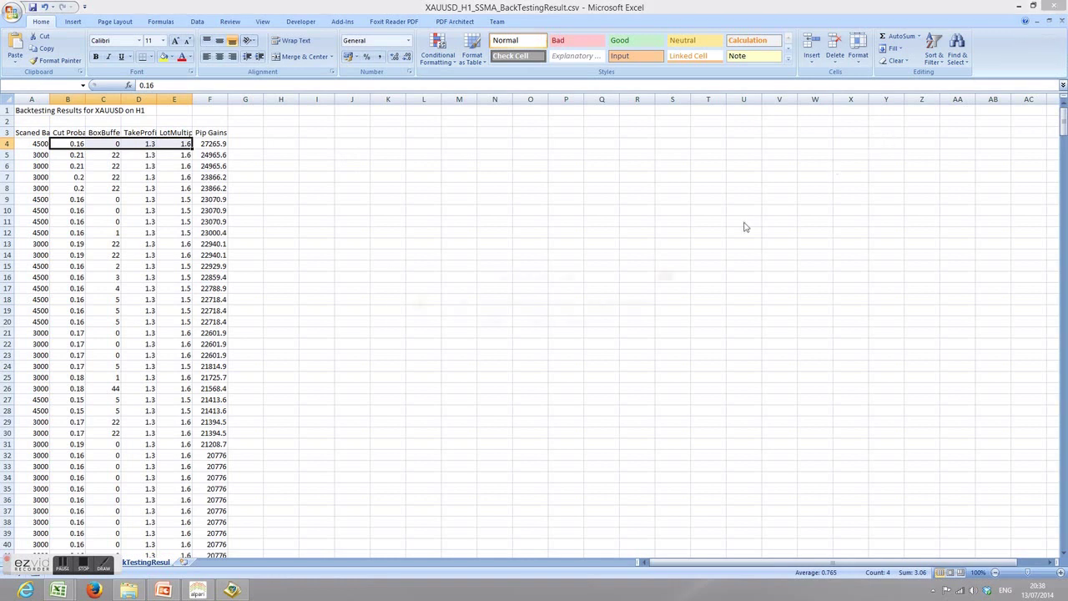
{"action": "left_click", "coordinate": [526, 327]}
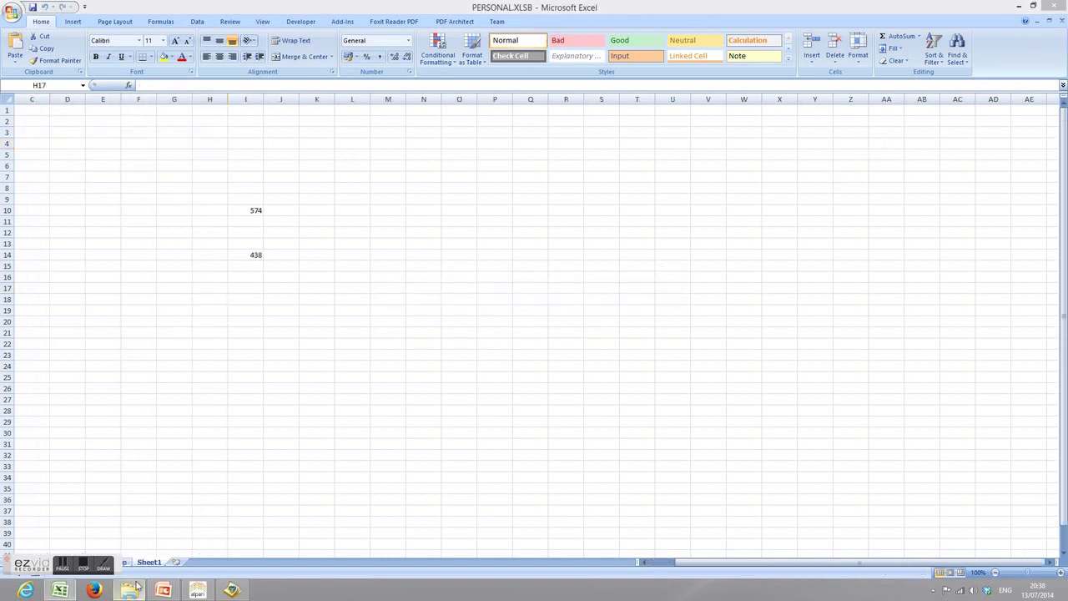
- Open XAUUSD_H1_BestPatarmeter.csv in Excel to view the stored parameters, close it, and return to the Files folder
{"action": "left_click", "coordinate": [129, 590]}
{"action": "left_click", "coordinate": [158, 526]}
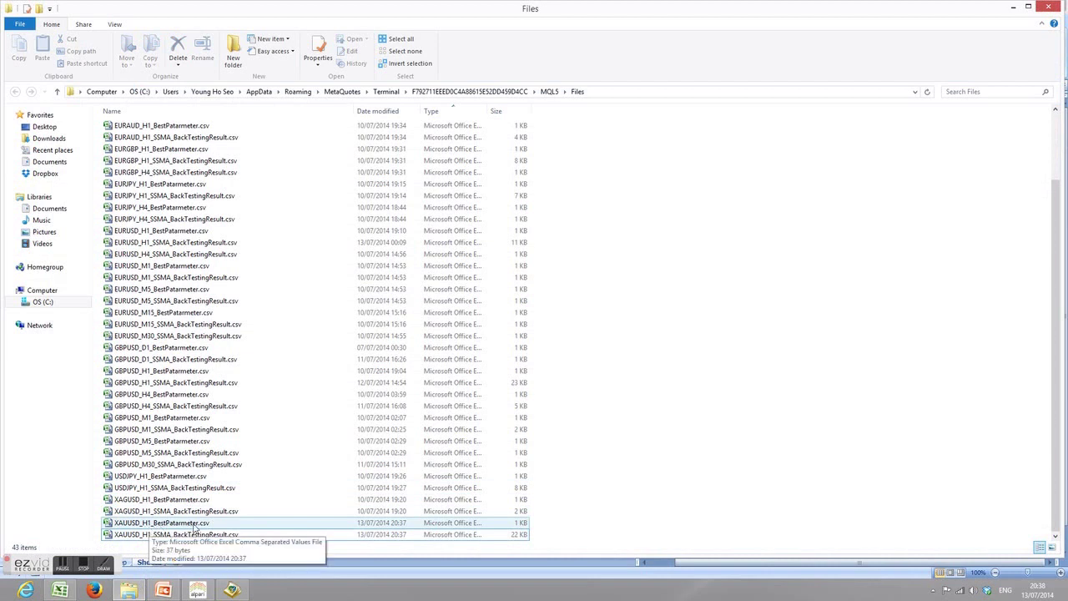
{"action": "double_click", "coordinate": [198, 523]}
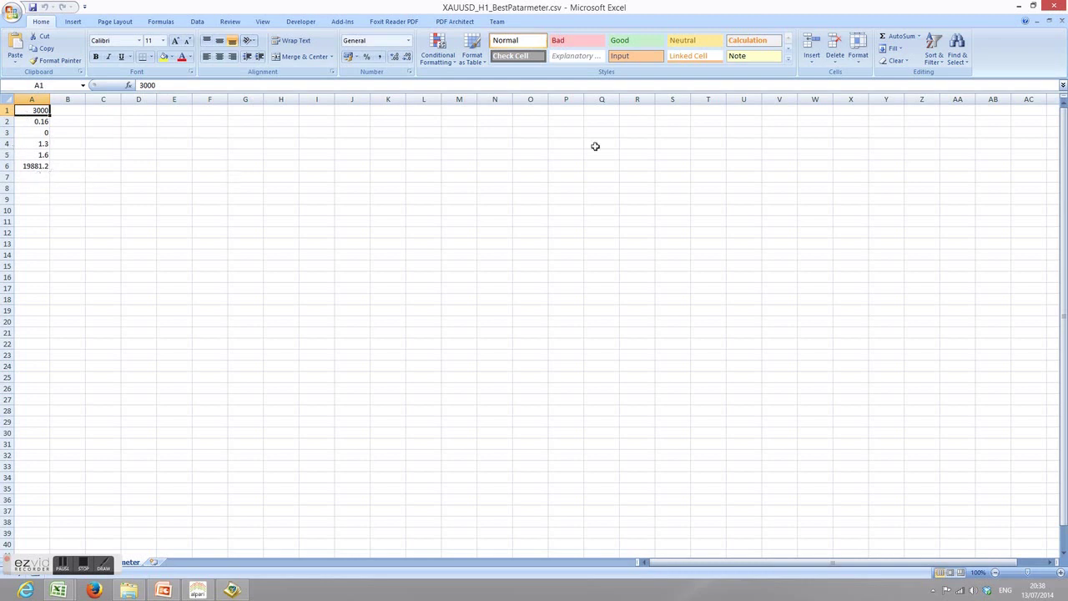
{"action": "left_click", "coordinate": [1060, 22]}
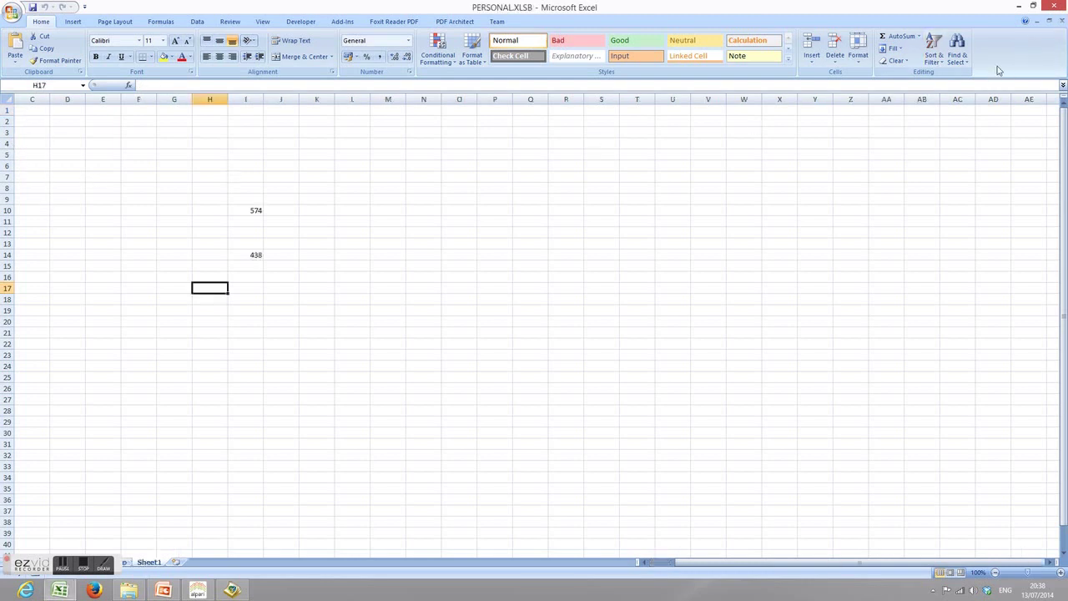
{"action": "left_click", "coordinate": [129, 589]}
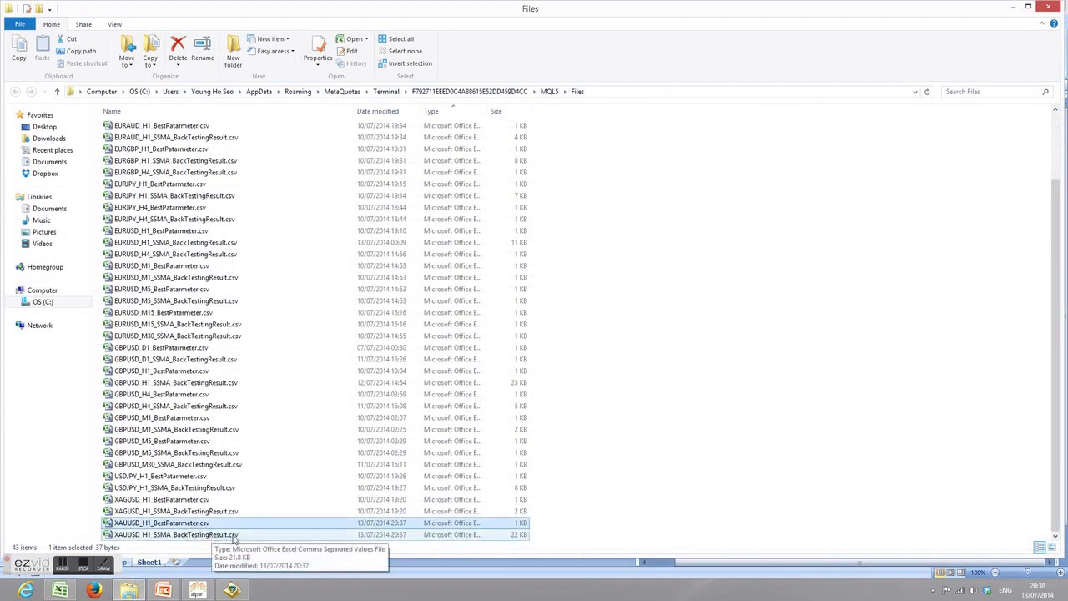
- Switch back to the XAUUSD chart in MetaTrader and examine the earlier sideways boxes and their trade results
{"action": "left_click", "coordinate": [197, 590]}
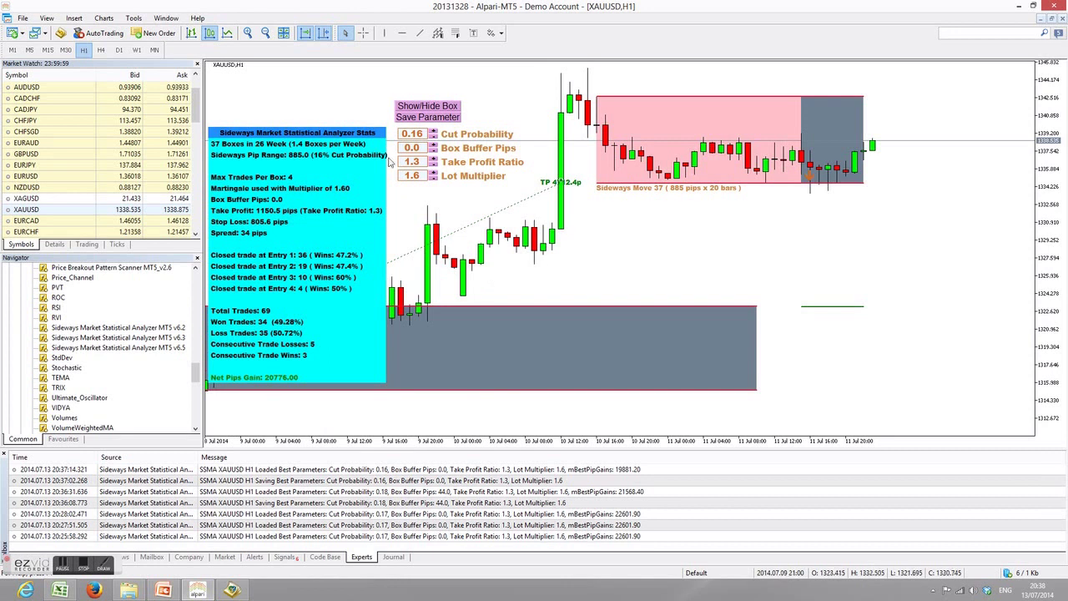
{"action": "left_click", "coordinate": [265, 32]}
{"action": "left_click_drag", "start_coordinate": [417, 221], "coordinate": [786, 263]}
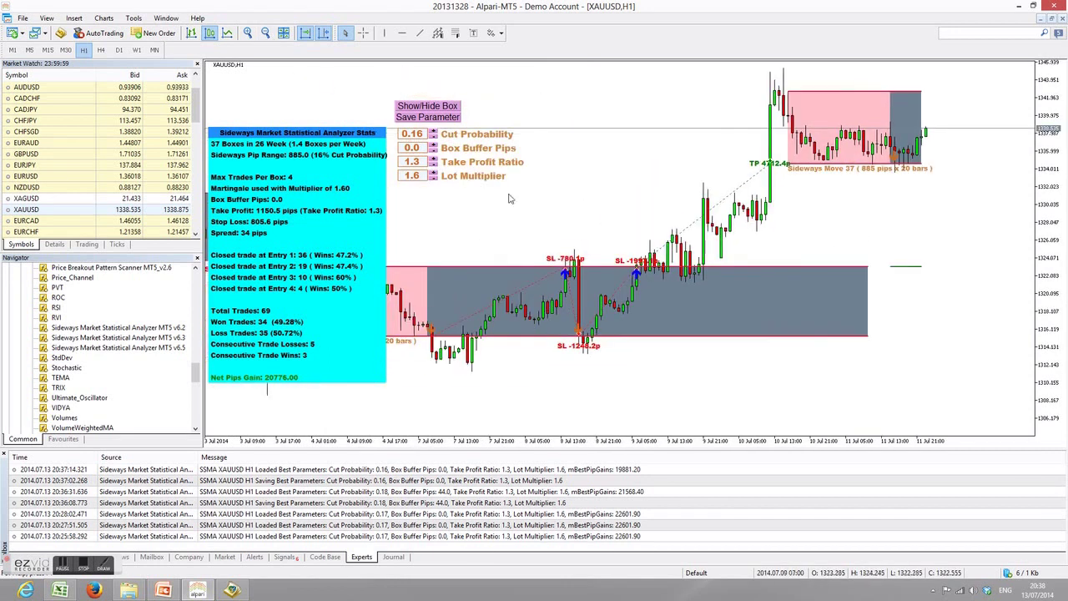
{"action": "left_click", "coordinate": [266, 34]}
{"action": "scroll", "coordinate": [636, 267], "scroll_direction": "up", "scroll_amount": 2}
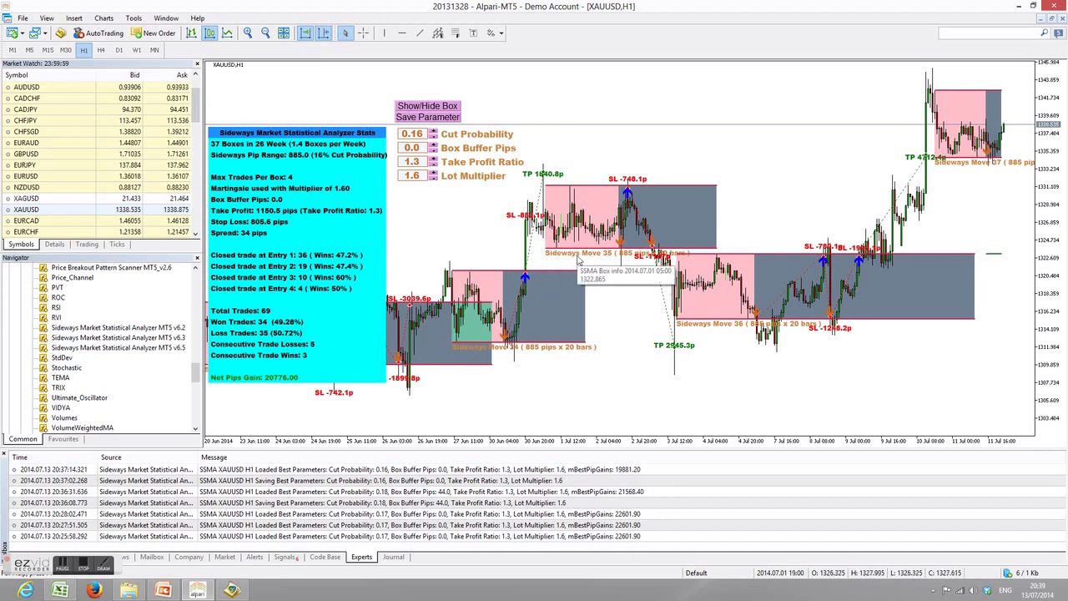
{"action": "scroll", "coordinate": [619, 292], "scroll_direction": "down", "scroll_amount": 1}
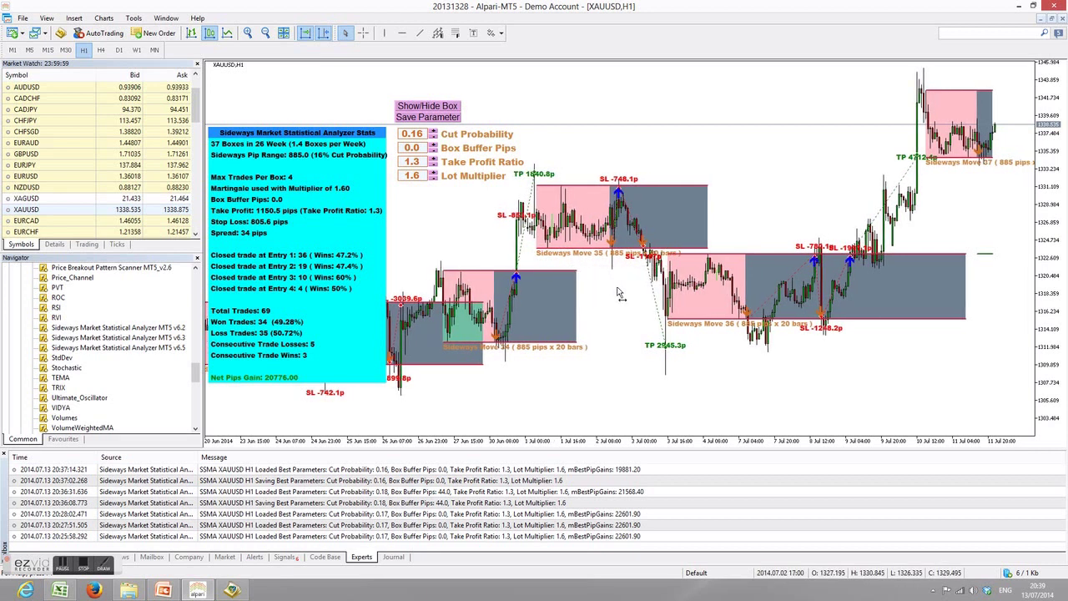